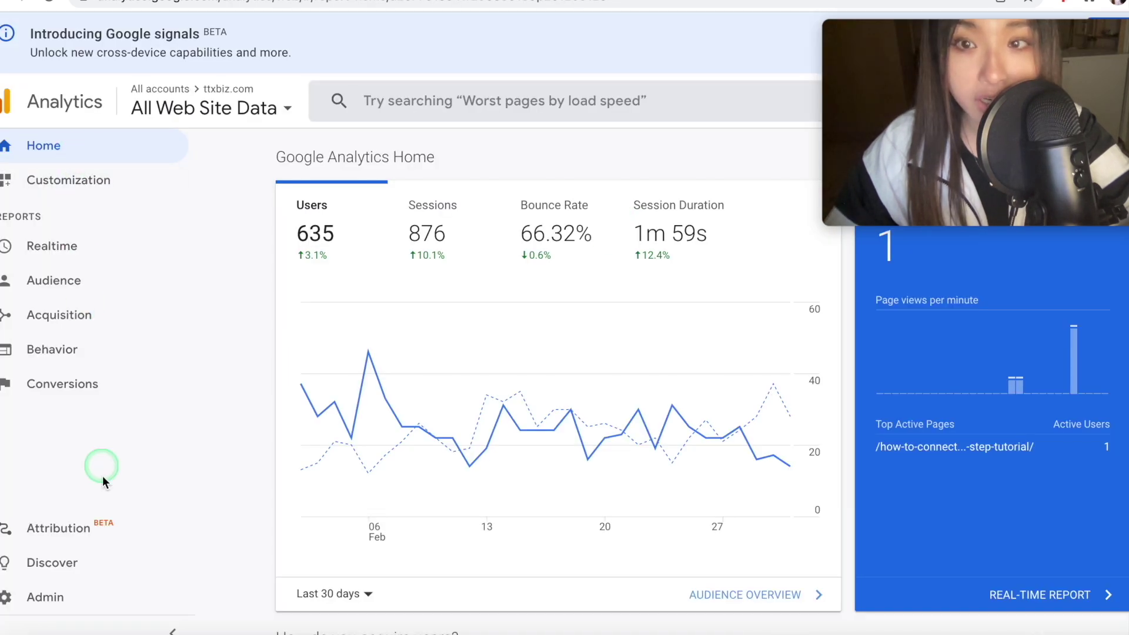
- Start a new Google Analytics account from Admin and reach the empty account setup form
{"action": "left_click", "coordinate": [67, 599]}
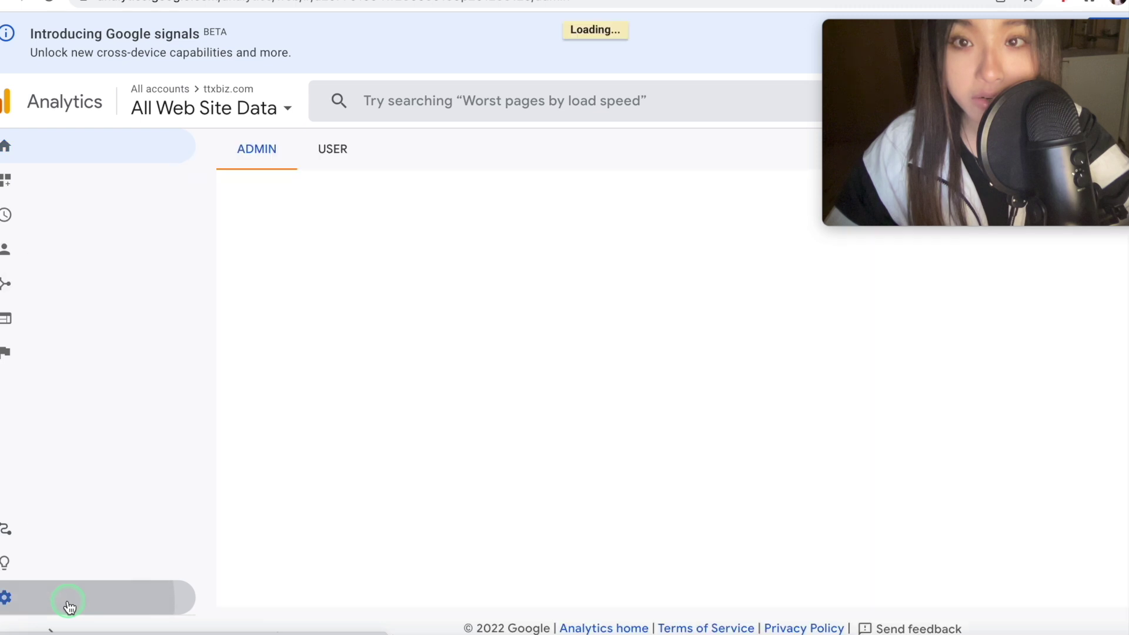
{"action": "left_click", "coordinate": [203, 197]}
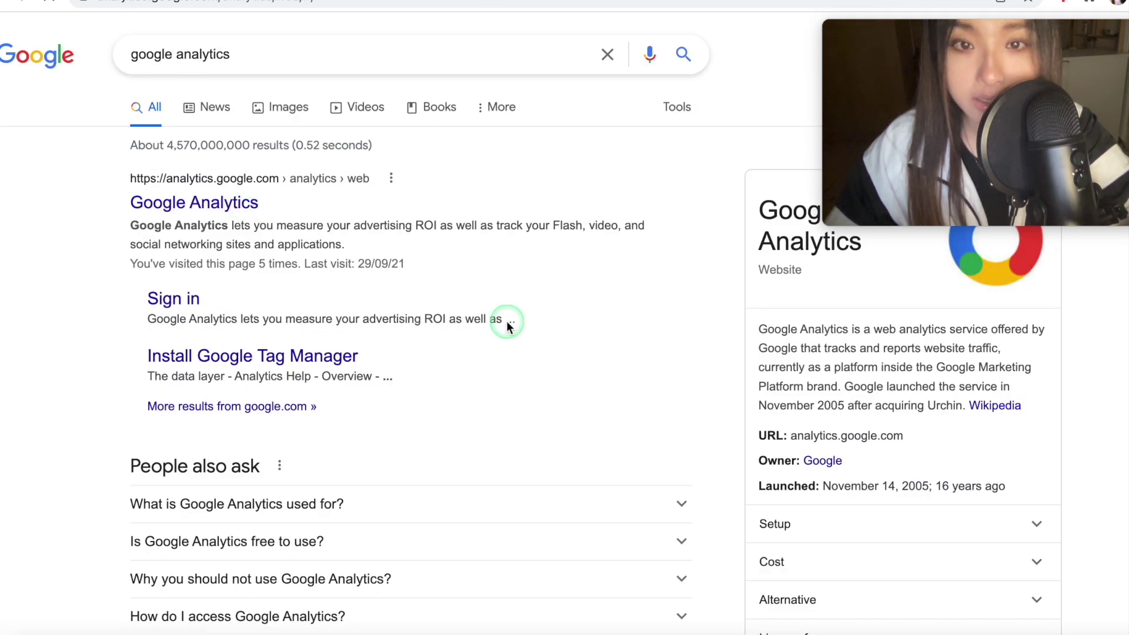
{"action": "left_click", "coordinate": [626, 278]}
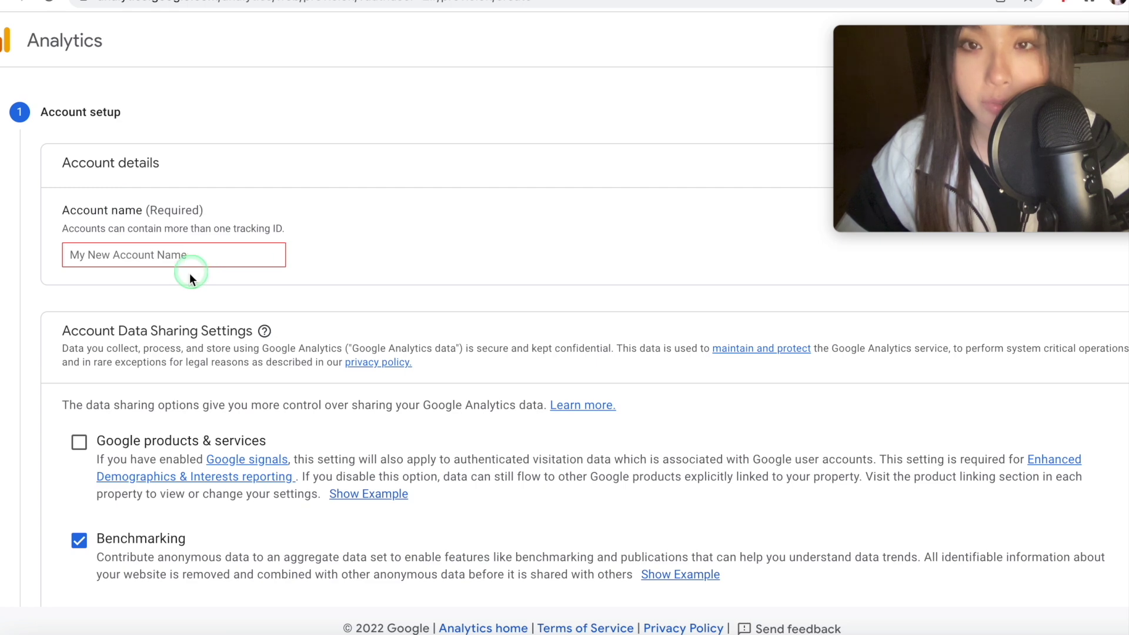
- Paste the Redbubble shop's account name and name the property 'All website data' with UK time and GBP
{"action": "left_click", "coordinate": [196, 256]}
{"action": "type", "text": "Tia's Redbubble Shop"}
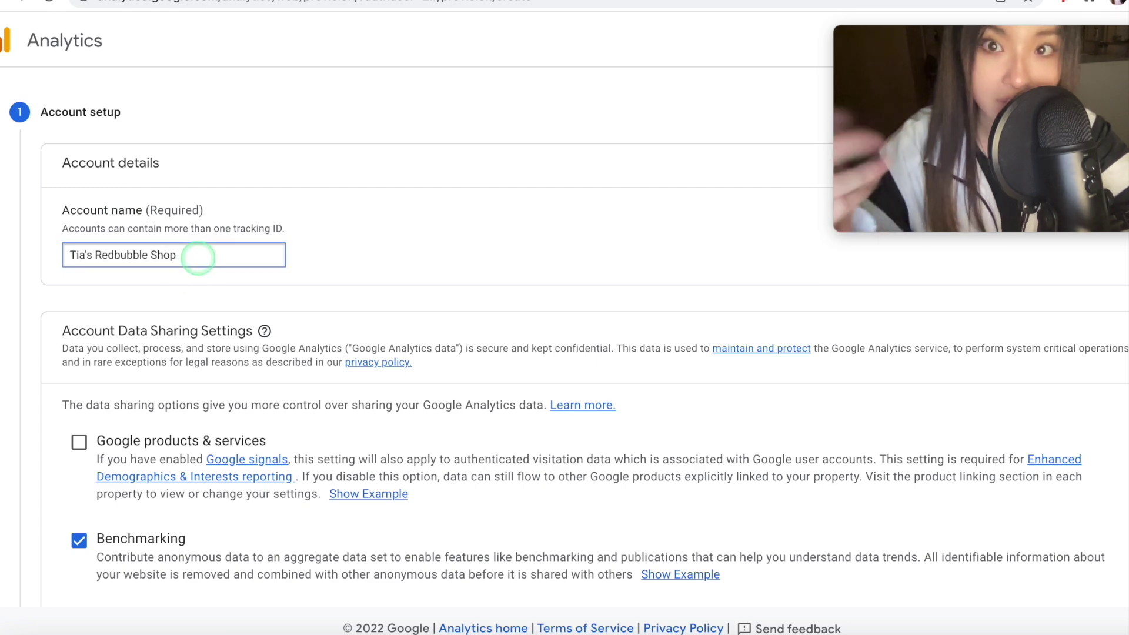
{"action": "scroll", "coordinate": [198, 257], "scroll_direction": "down", "scroll_amount": 3}
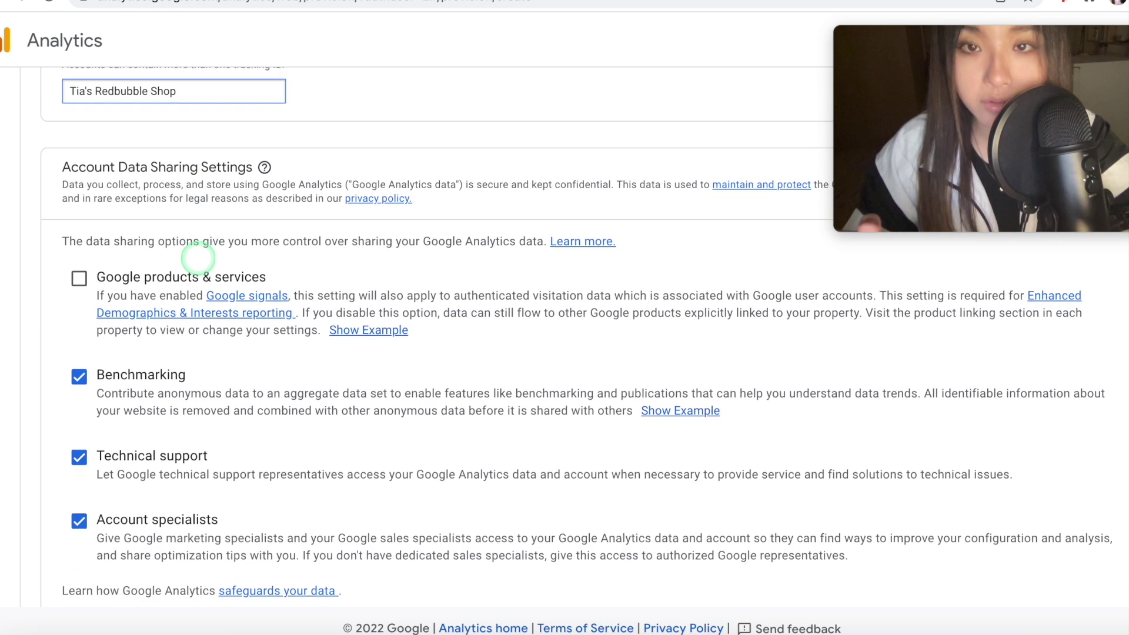
{"action": "scroll", "coordinate": [276, 400], "scroll_direction": "down", "scroll_amount": 2}
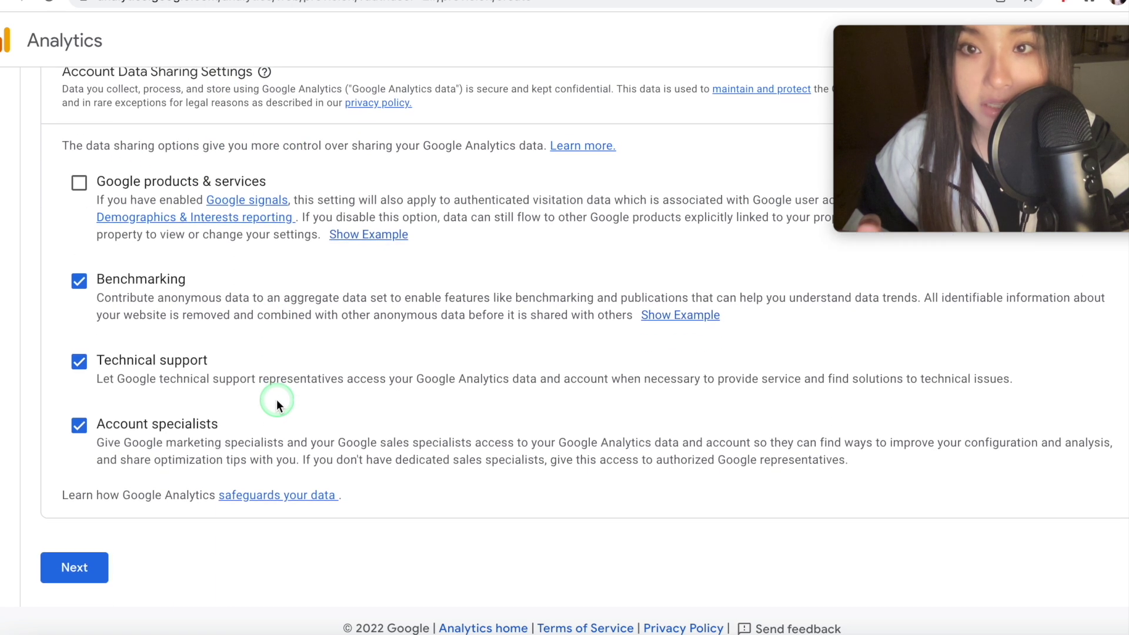
{"action": "left_click", "coordinate": [75, 579]}
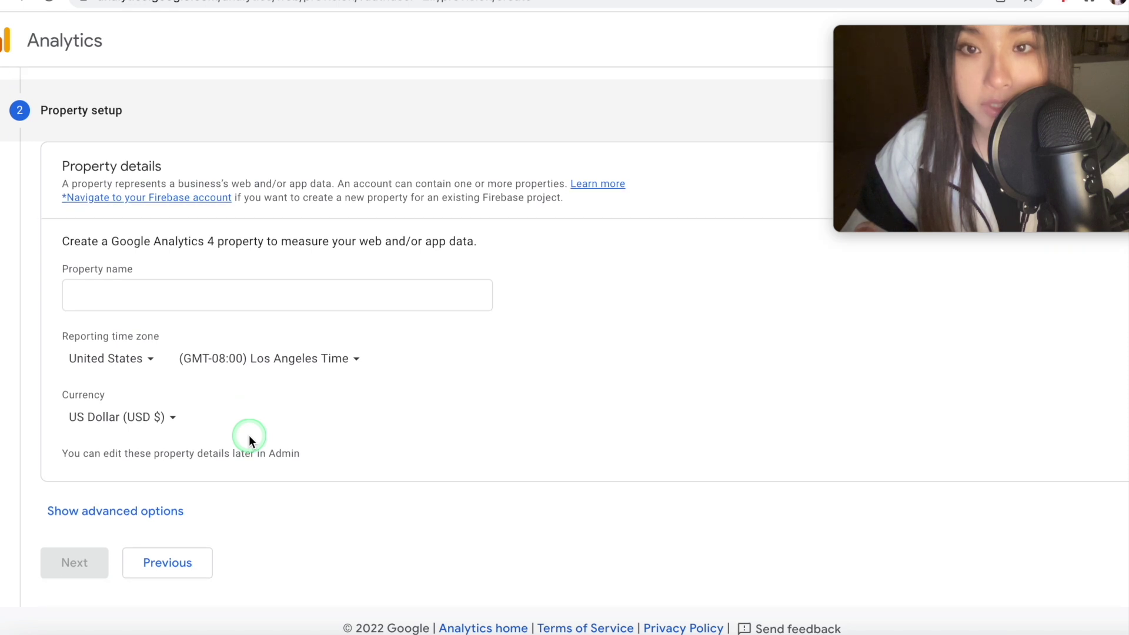
{"action": "left_click", "coordinate": [194, 294]}
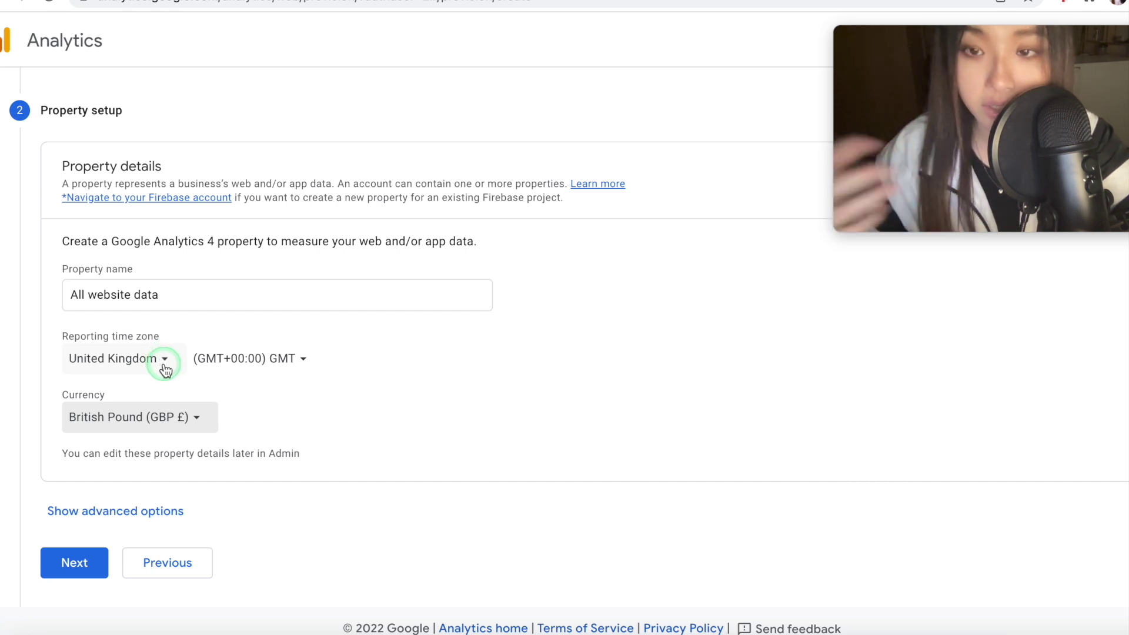
{"action": "scroll", "coordinate": [302, 423], "scroll_direction": "down", "scroll_amount": 1}
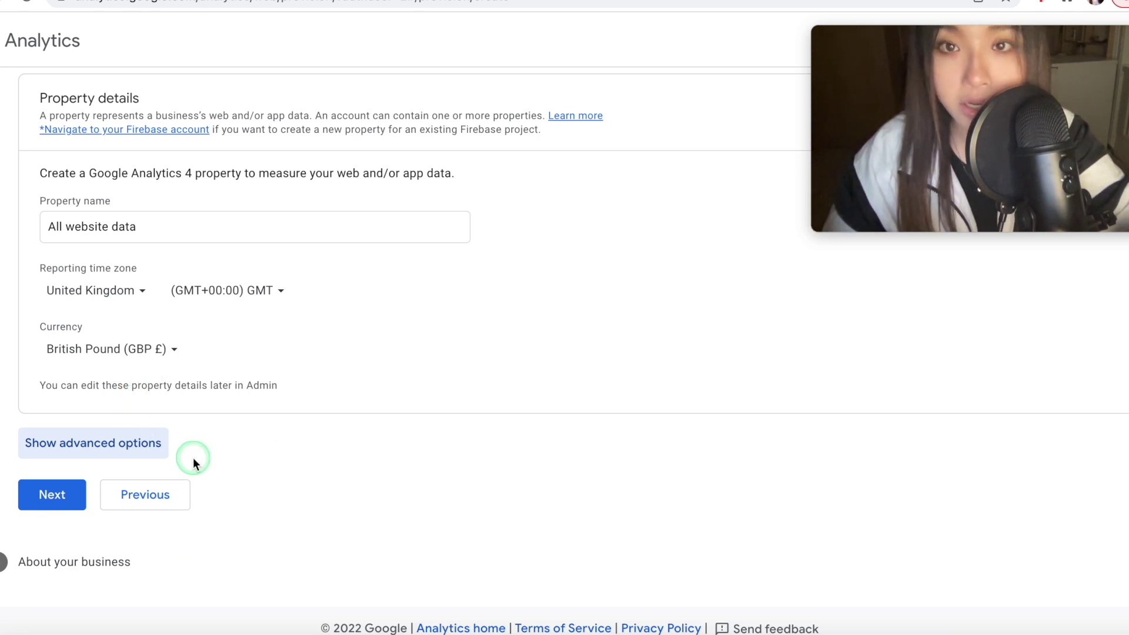
- In the advanced options, turn on creating a Universal Analytics property as well
{"action": "left_click", "coordinate": [117, 452]}
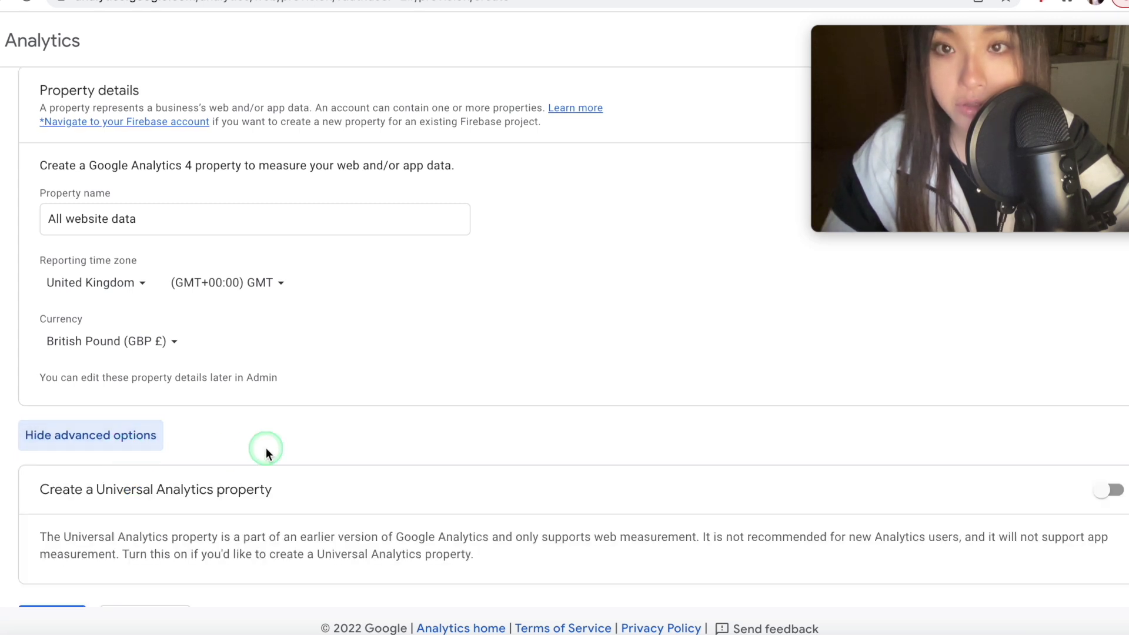
{"action": "scroll", "coordinate": [266, 450], "scroll_direction": "down", "scroll_amount": 2}
{"action": "left_click", "coordinate": [1094, 376]}
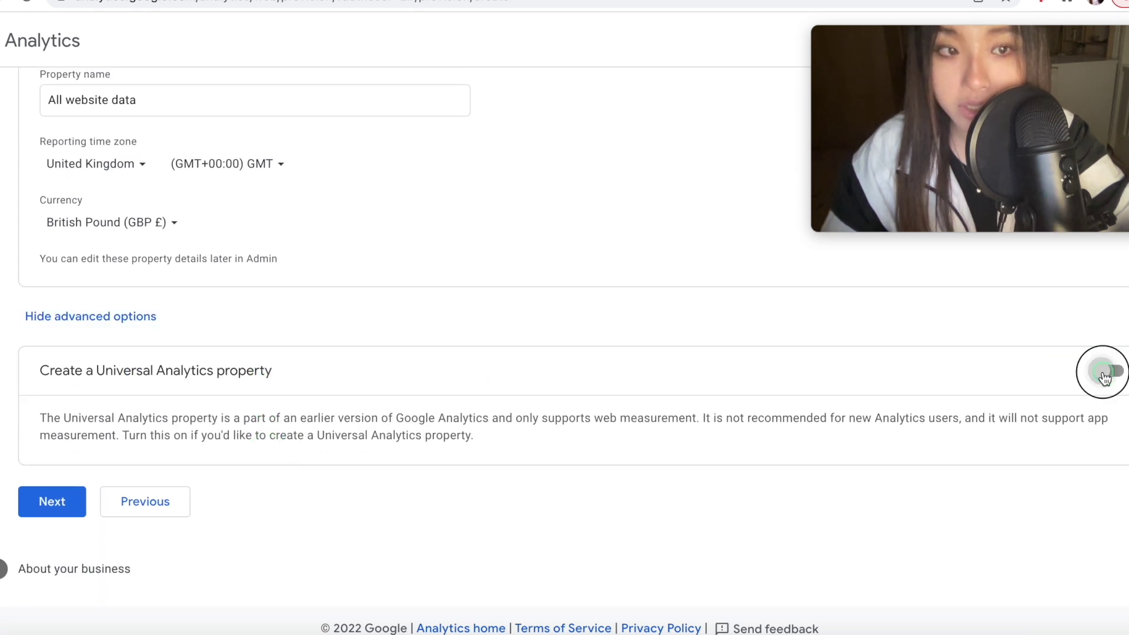
{"action": "left_click", "coordinate": [693, 348]}
{"action": "scroll", "coordinate": [693, 348], "scroll_direction": "down", "scroll_amount": 2}
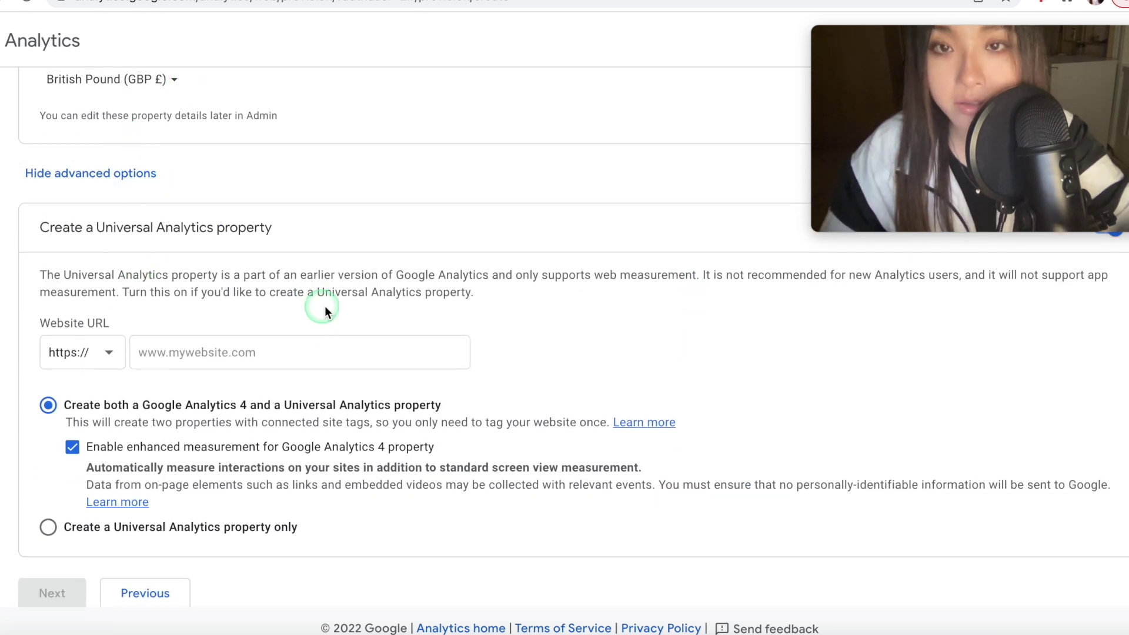
{"action": "scroll", "coordinate": [327, 306], "scroll_direction": "down", "scroll_amount": 1}
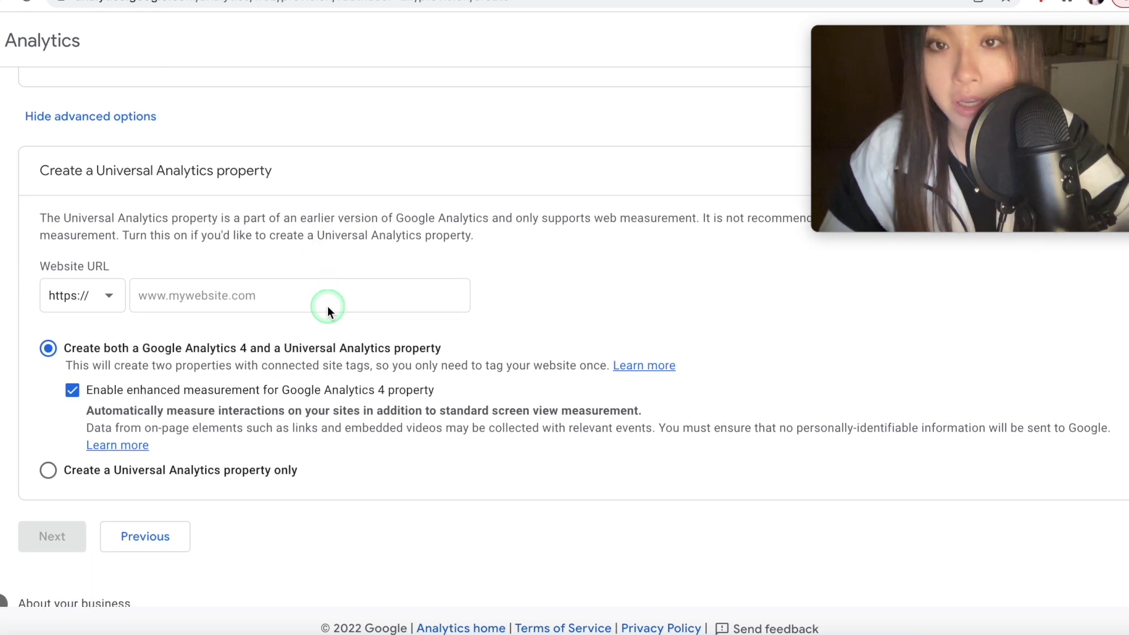
{"action": "left_click", "coordinate": [327, 307]}
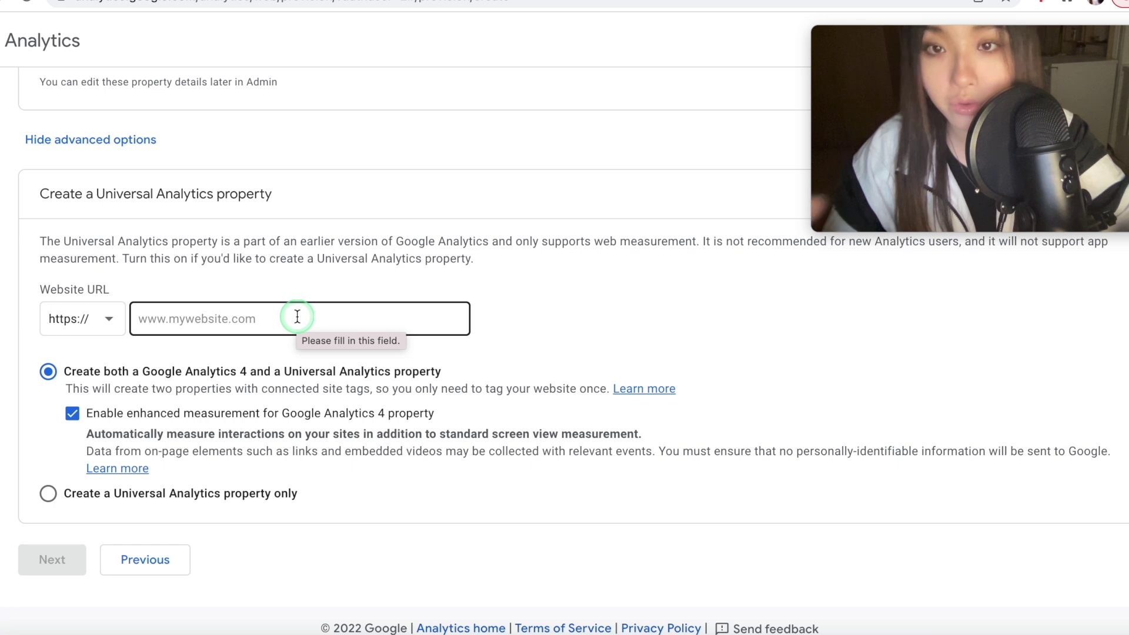
{"action": "left_click", "coordinate": [297, 317]}
{"action": "type", "text": "www.redbubble.com"}
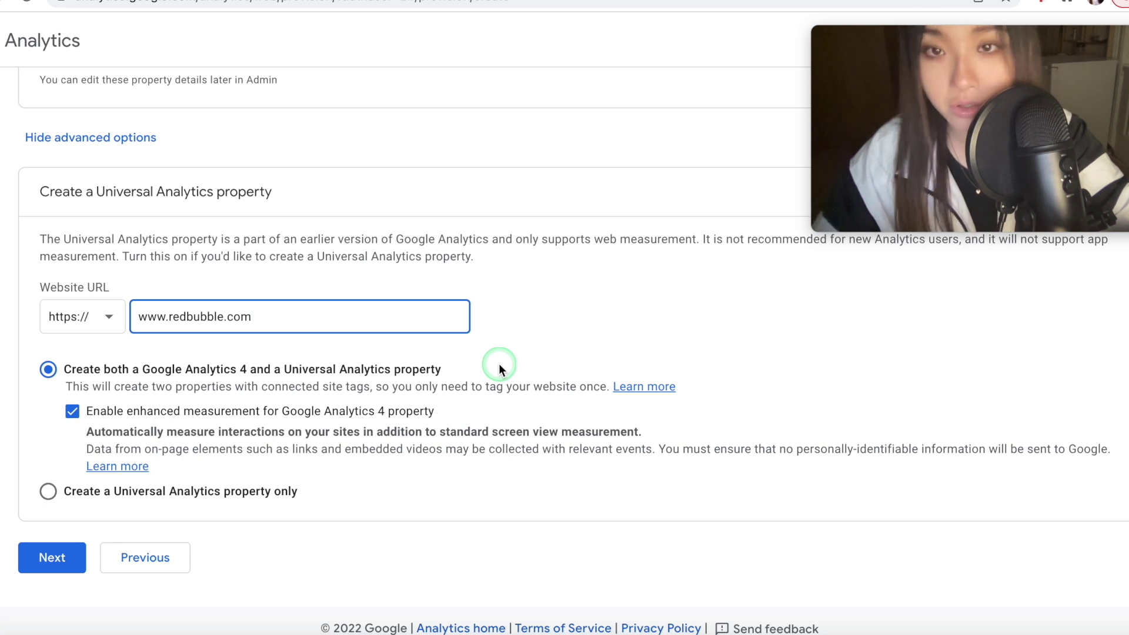
{"action": "scroll", "coordinate": [499, 364], "scroll_direction": "down", "scroll_amount": 1}
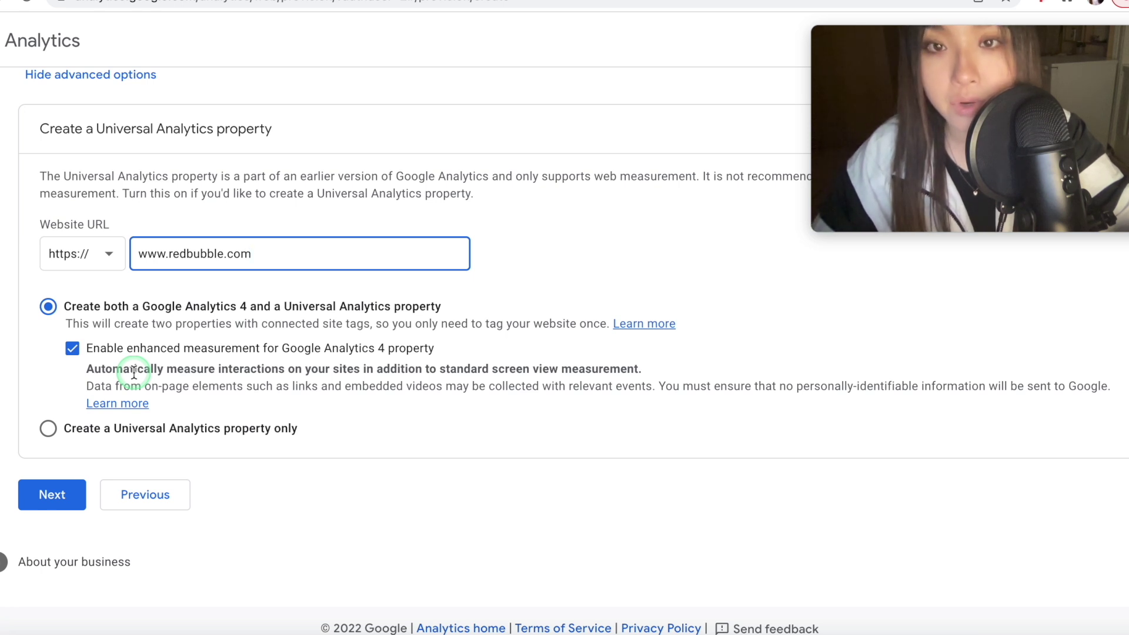
{"action": "left_click", "coordinate": [61, 497]}
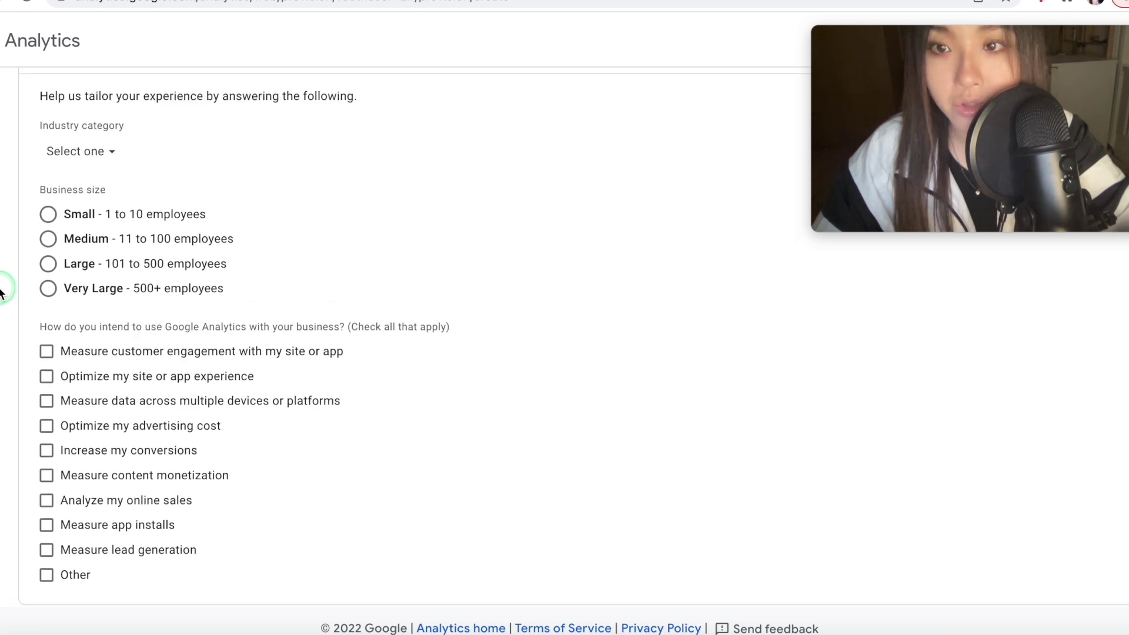
- Choose Small business size, tick customer engagement, conversions and online sales, and create the account
{"action": "left_click", "coordinate": [122, 216]}
{"action": "scroll", "coordinate": [188, 310], "scroll_direction": "down", "scroll_amount": 2}
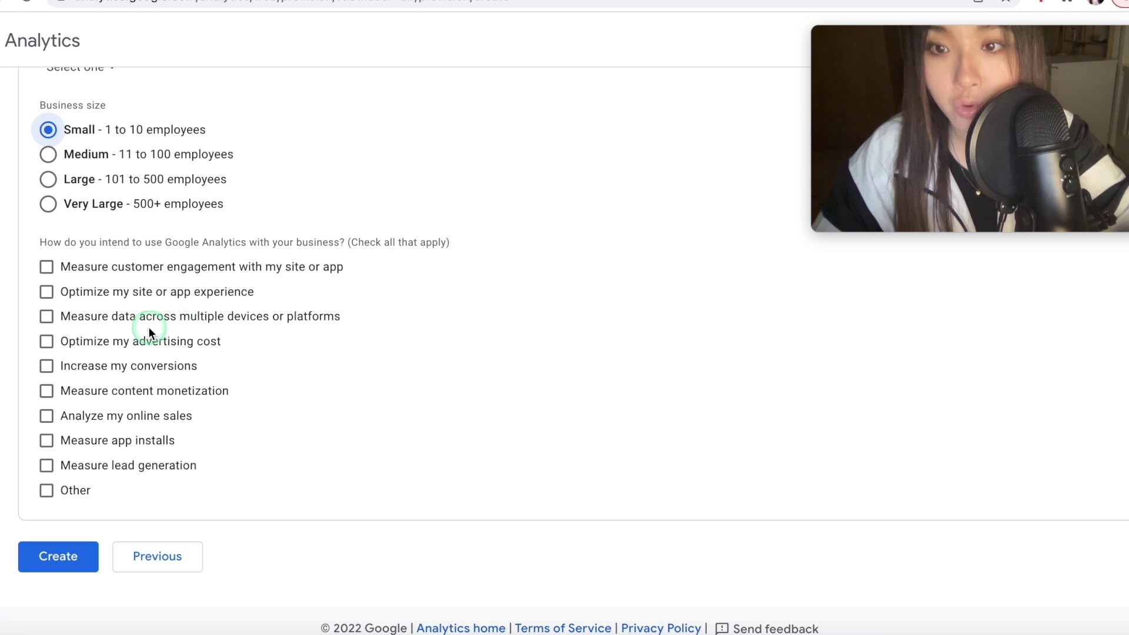
{"action": "left_click", "coordinate": [160, 271]}
{"action": "left_click", "coordinate": [156, 370]}
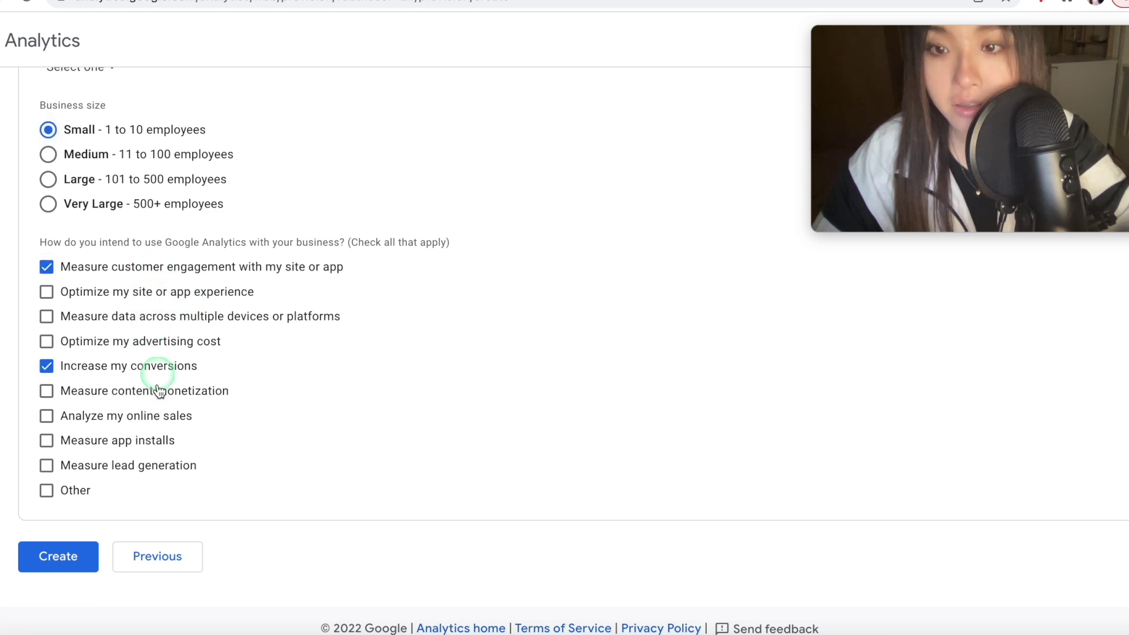
{"action": "left_click", "coordinate": [129, 416]}
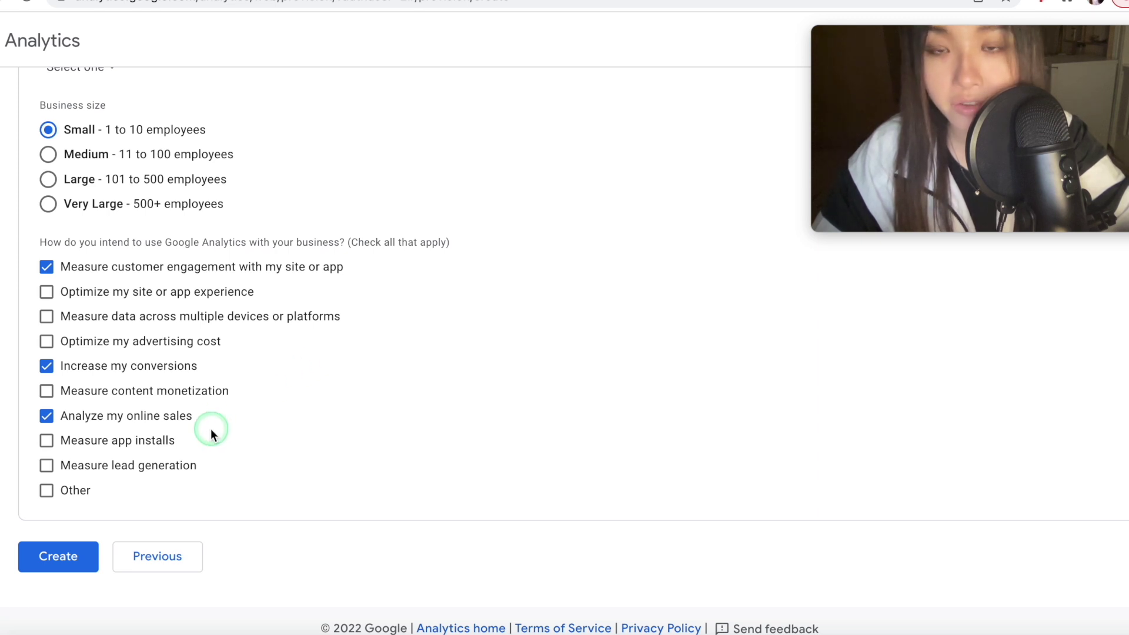
{"action": "left_click", "coordinate": [82, 556]}
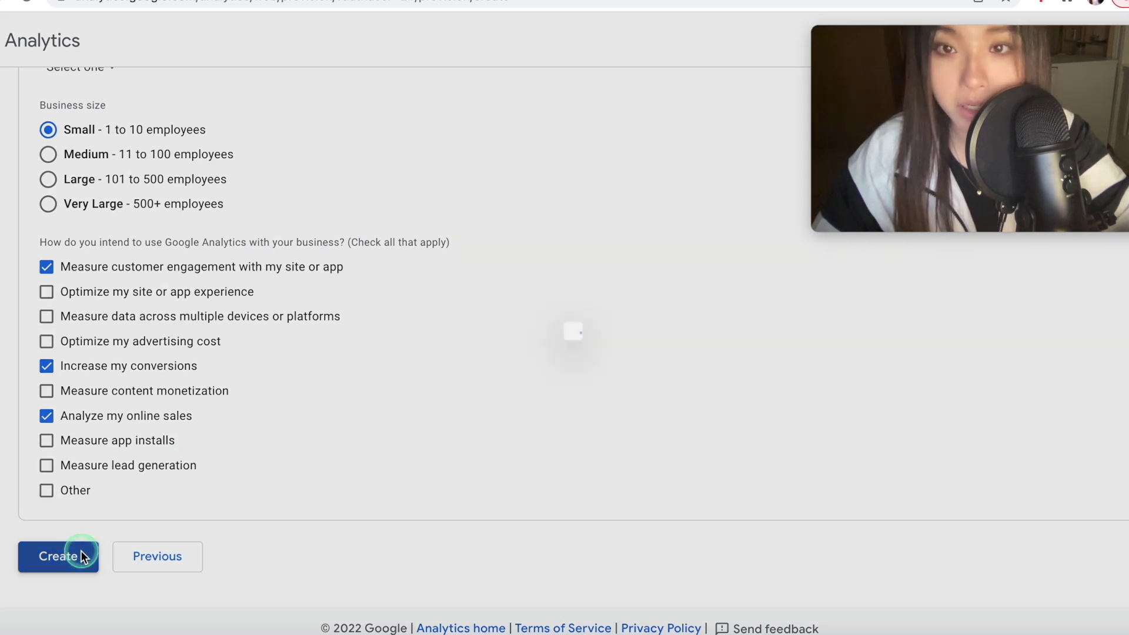
- Read through the terms, agree to the GDPR data processing terms and accept the Terms of Service
{"action": "left_click", "coordinate": [609, 380]}
{"action": "scroll", "coordinate": [611, 376], "scroll_direction": "down", "scroll_amount": 1}
{"action": "scroll", "coordinate": [611, 378], "scroll_direction": "down", "scroll_amount": 5}
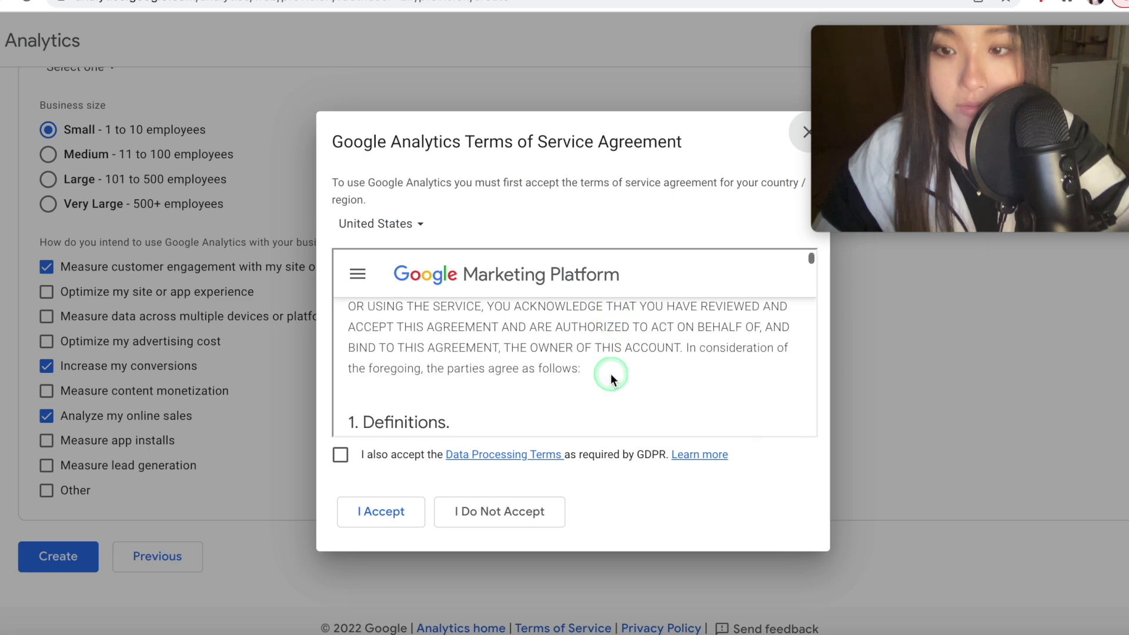
{"action": "scroll", "coordinate": [610, 373], "scroll_direction": "down", "scroll_amount": 15}
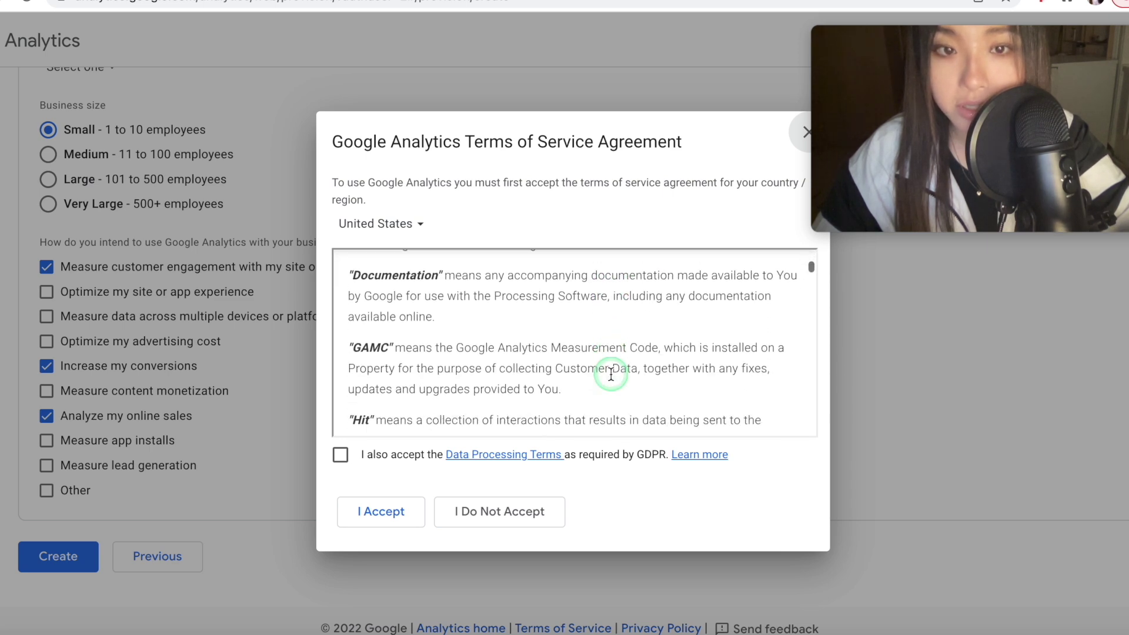
{"action": "scroll", "coordinate": [610, 374], "scroll_direction": "down", "scroll_amount": 5}
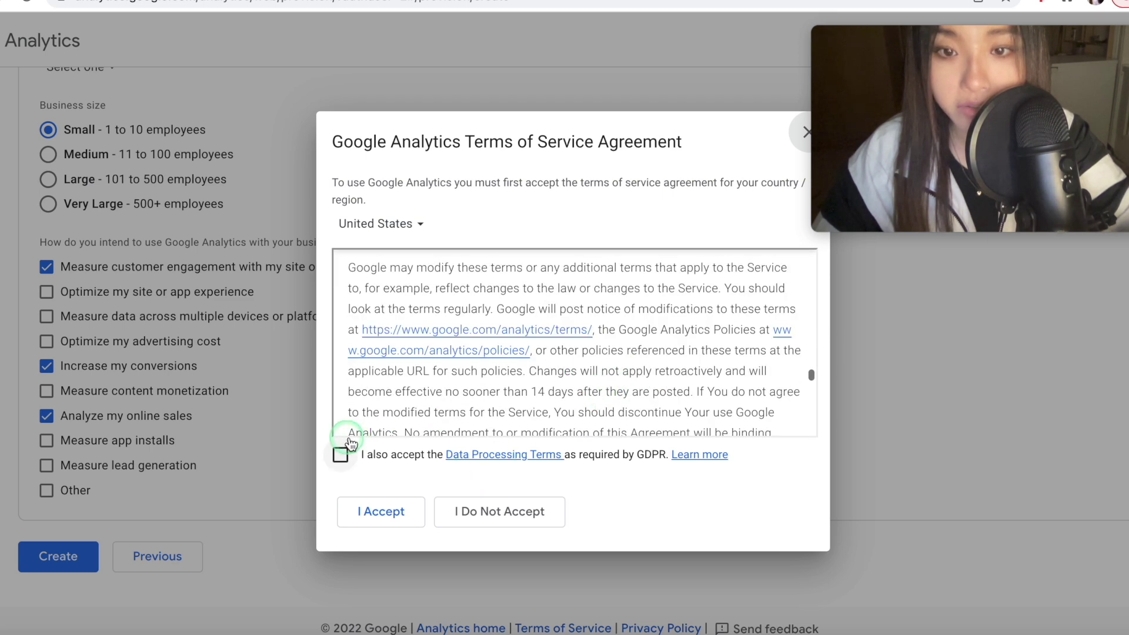
{"action": "left_click", "coordinate": [371, 455]}
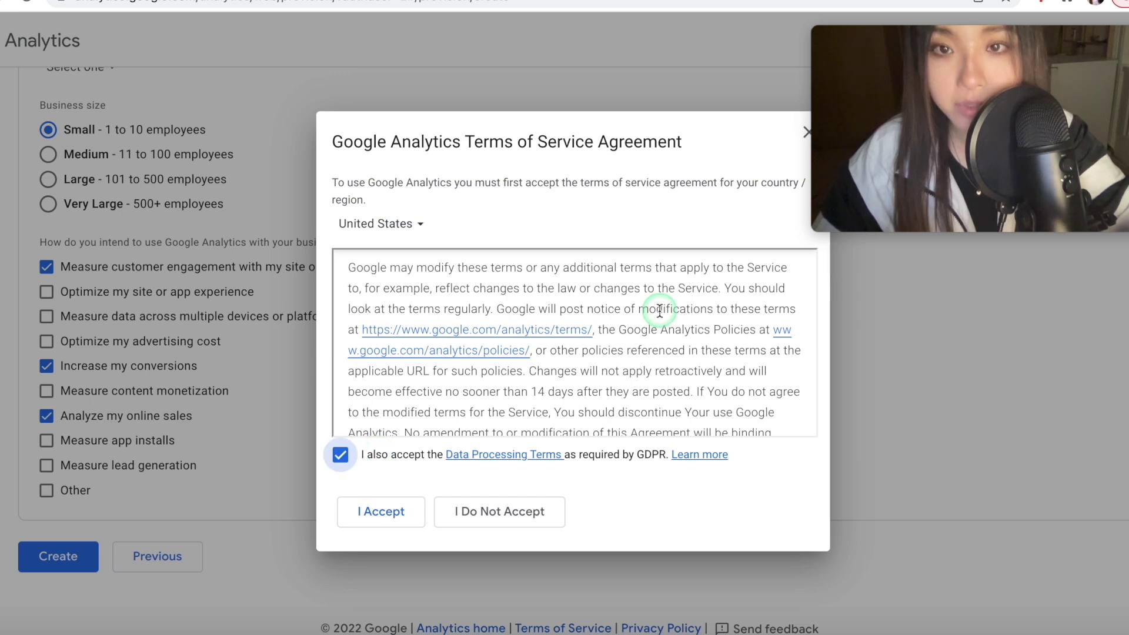
{"action": "left_click", "coordinate": [400, 517]}
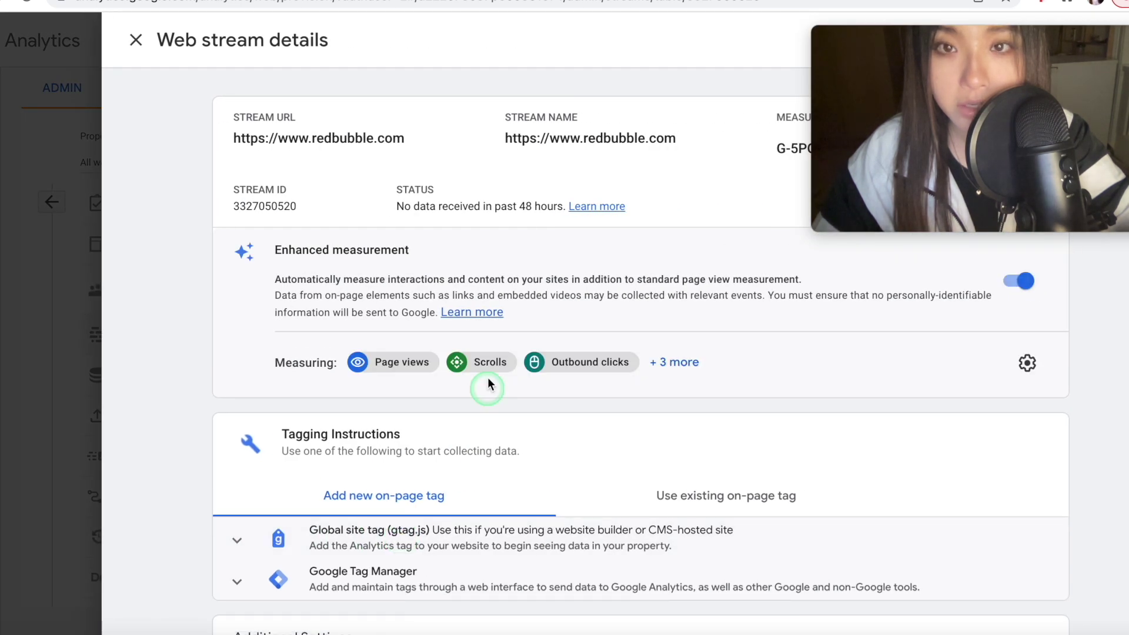
- Dismiss the web stream and email preference prompts, then open the Universal property's All Web Site Data view
{"action": "left_click", "coordinate": [136, 40]}
{"action": "left_click", "coordinate": [899, 508]}
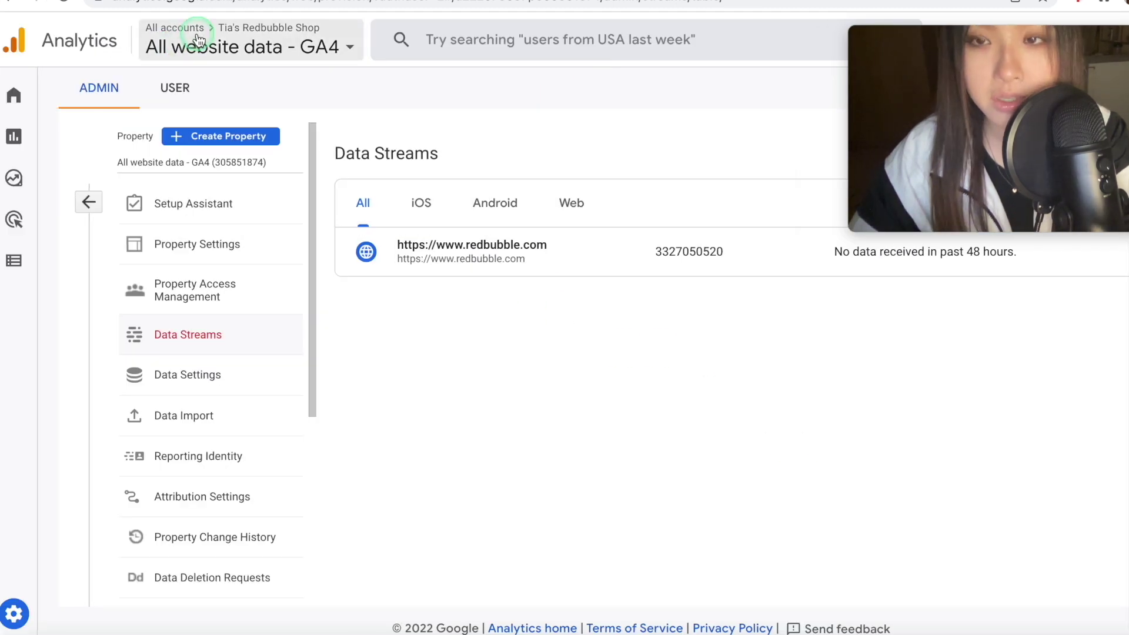
{"action": "left_click", "coordinate": [198, 36]}
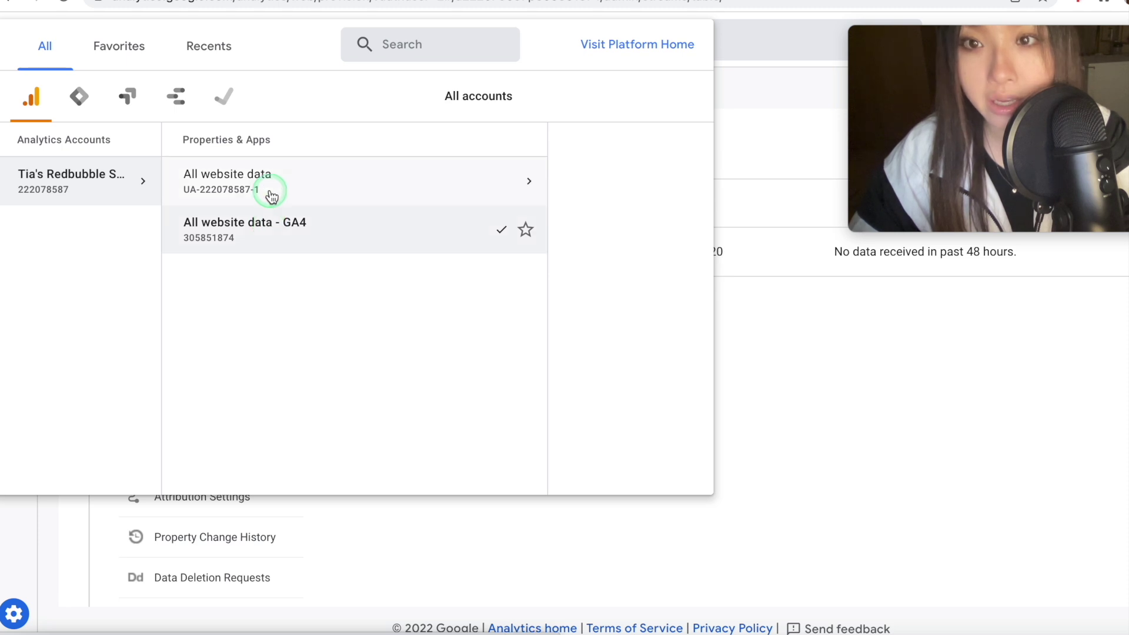
{"action": "left_click", "coordinate": [272, 174]}
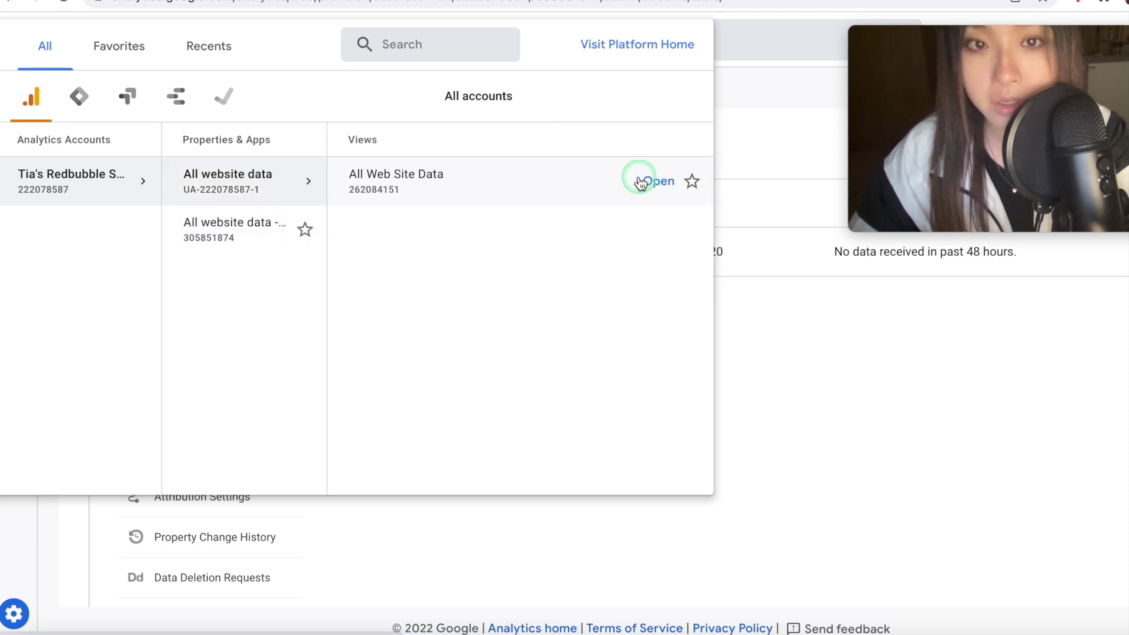
{"action": "left_click", "coordinate": [639, 182]}
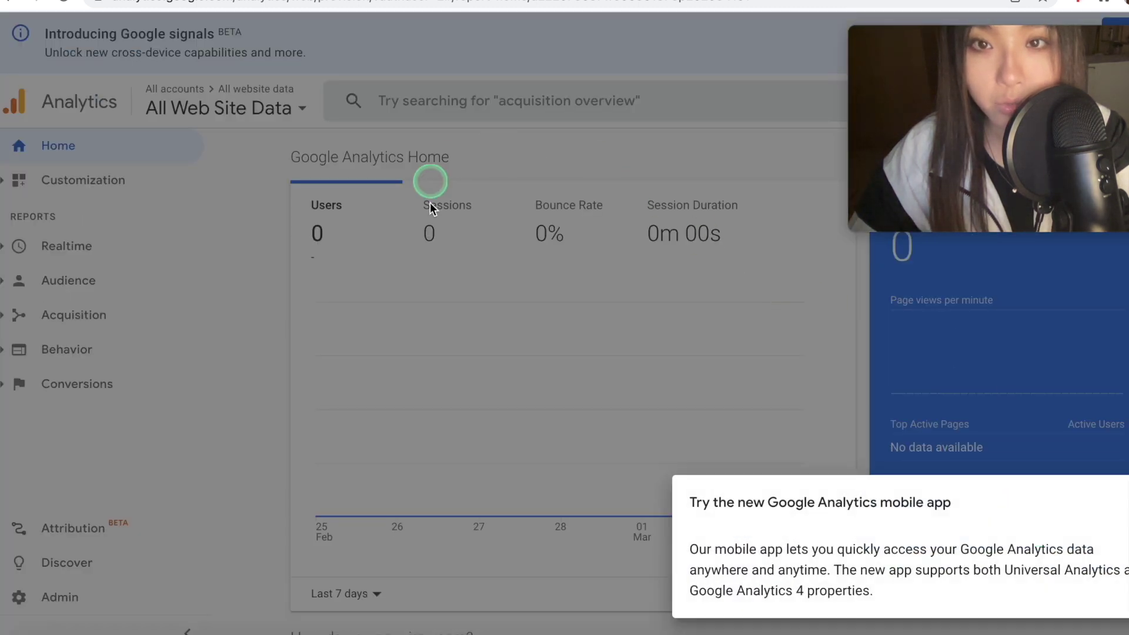
- Dismiss the mobile app promo and open Admin > Tracking Info for the All website data property
{"action": "left_click", "coordinate": [621, 249]}
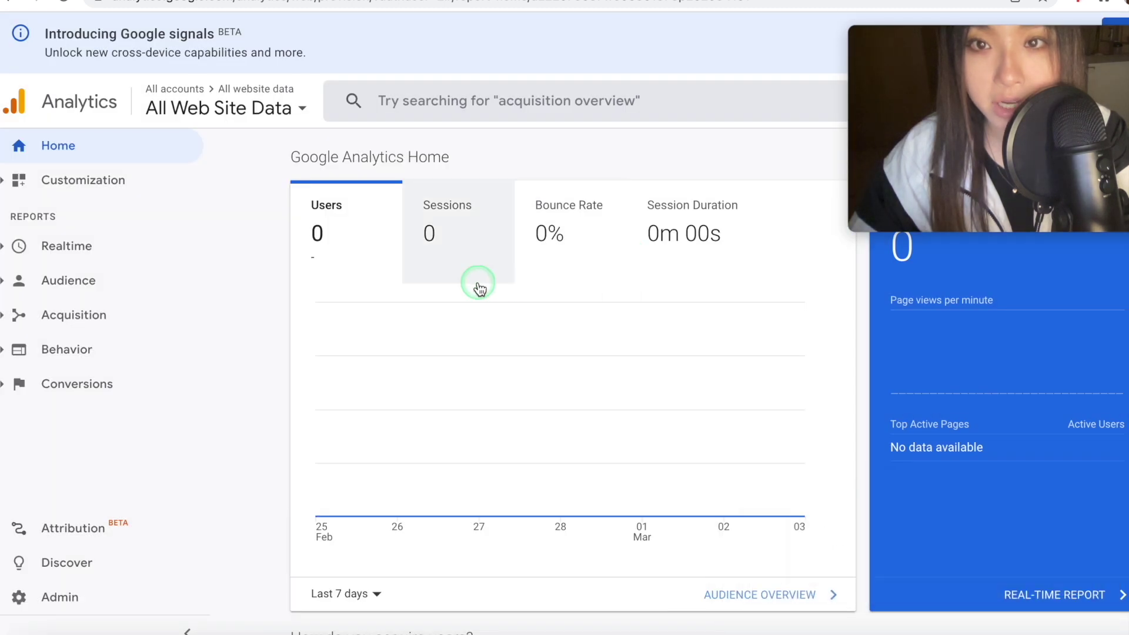
{"action": "scroll", "coordinate": [478, 290], "scroll_direction": "down", "scroll_amount": 3}
{"action": "scroll", "coordinate": [479, 290], "scroll_direction": "up", "scroll_amount": 3}
{"action": "mouse_move", "coordinate": [590, 408]}
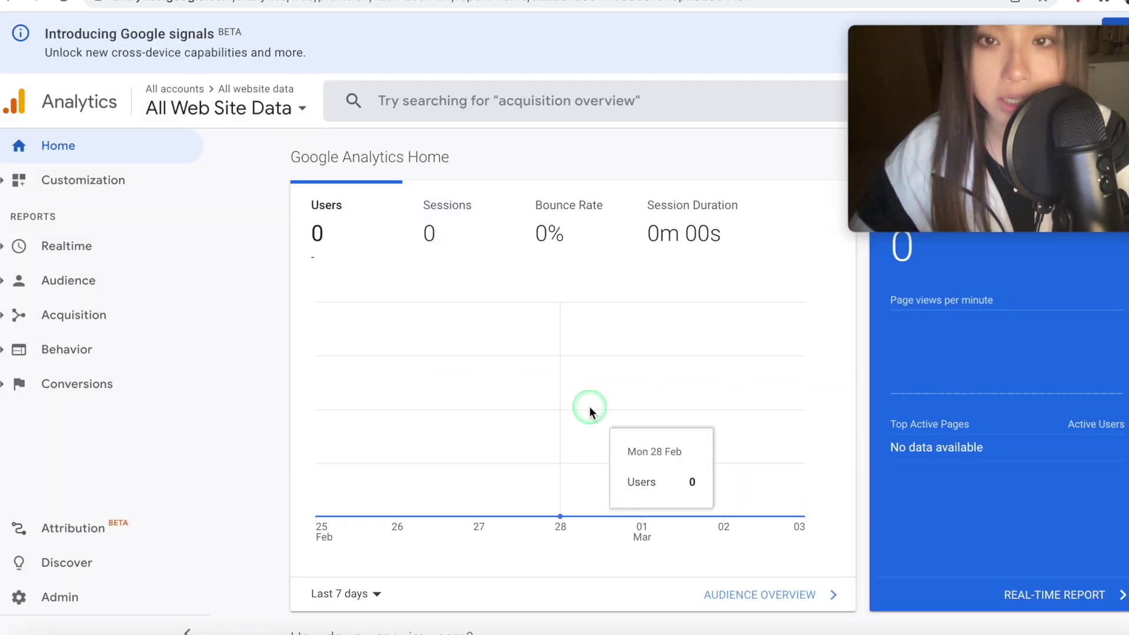
{"action": "mouse_move", "coordinate": [458, 434]}
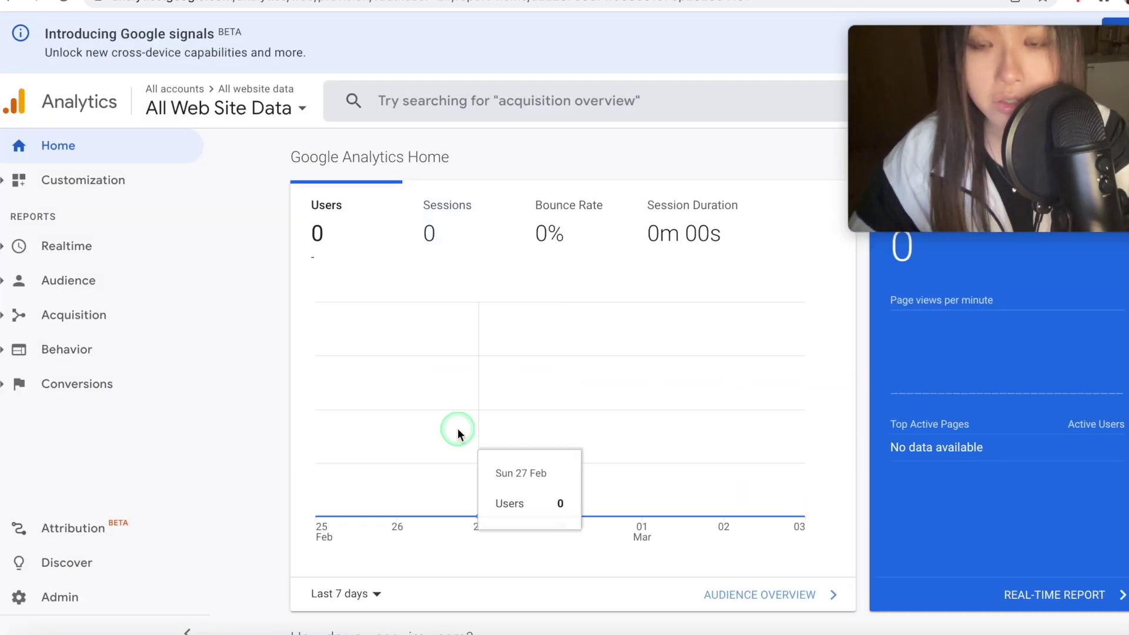
{"action": "left_click", "coordinate": [115, 611]}
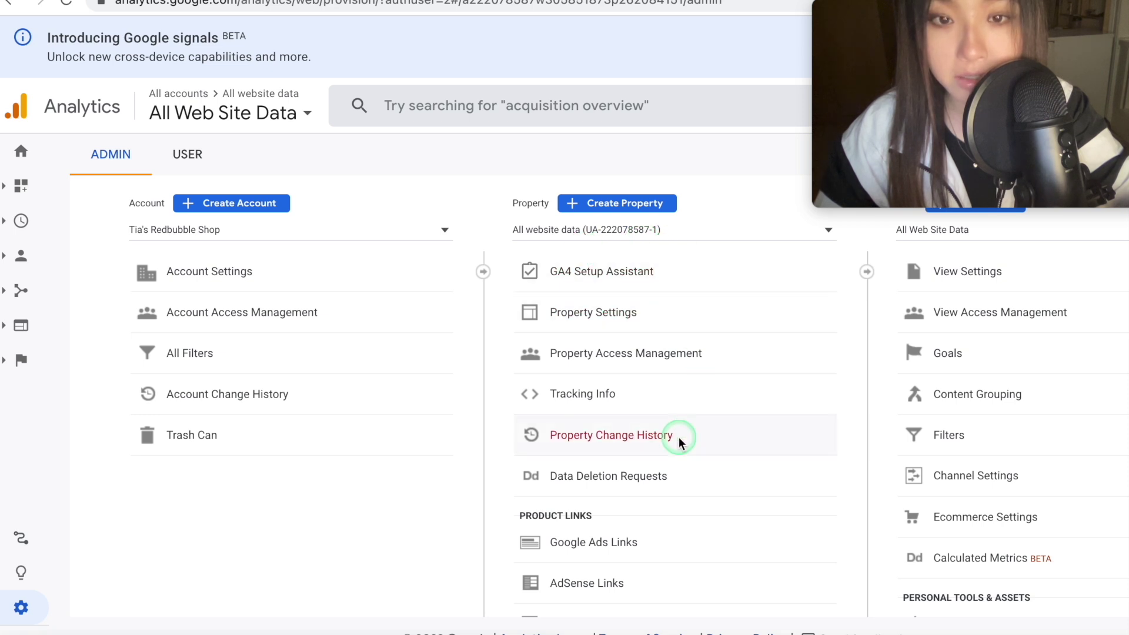
{"action": "left_click", "coordinate": [583, 397]}
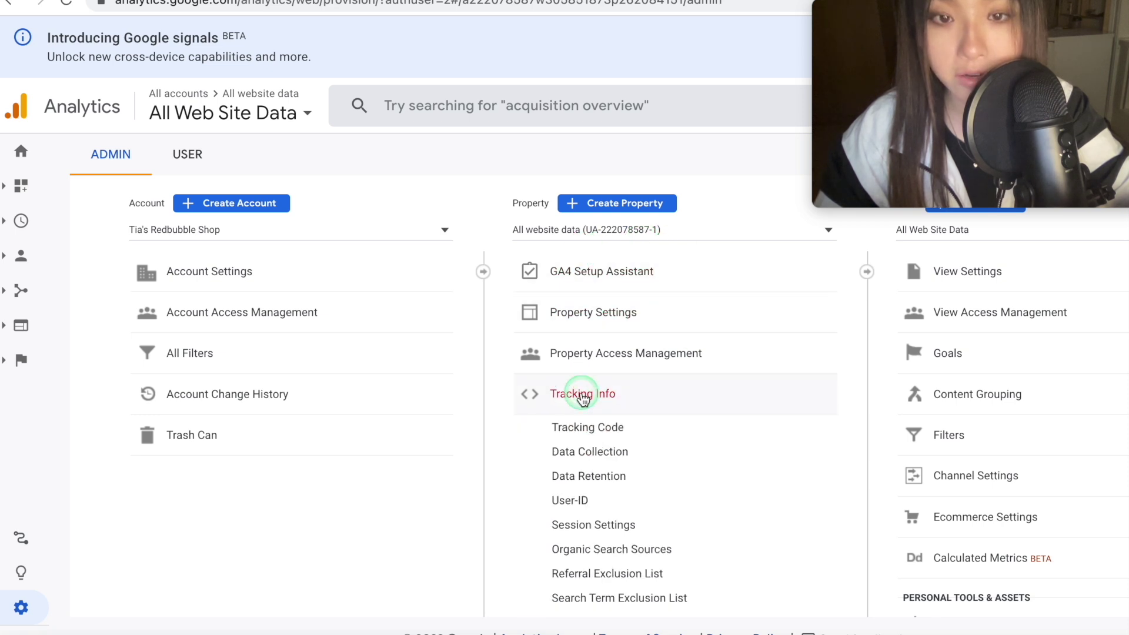
- Open the property's Tracking Code page and copy the UA tracking ID from the gtag config line
{"action": "scroll", "coordinate": [582, 398], "scroll_direction": "down", "scroll_amount": 1}
{"action": "left_click", "coordinate": [605, 358]}
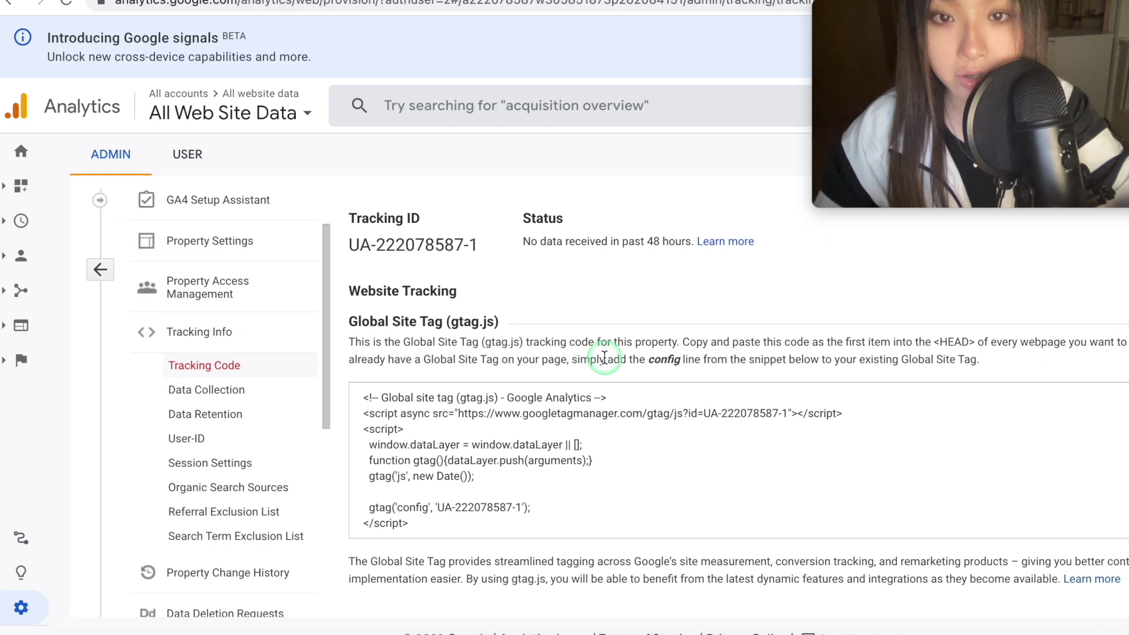
{"action": "scroll", "coordinate": [491, 421], "scroll_direction": "down", "scroll_amount": 1}
{"action": "scroll", "coordinate": [491, 422], "scroll_direction": "up", "scroll_amount": 1}
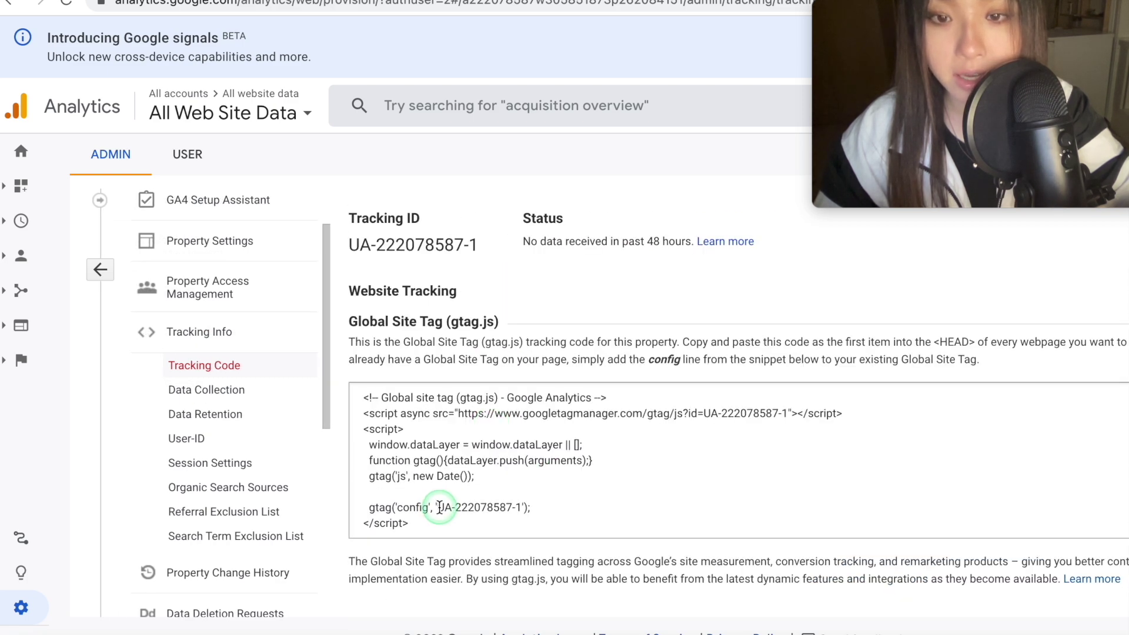
{"action": "left_click_drag", "start_coordinate": [439, 507], "coordinate": [520, 509]}
{"action": "key", "text": "super+c"}
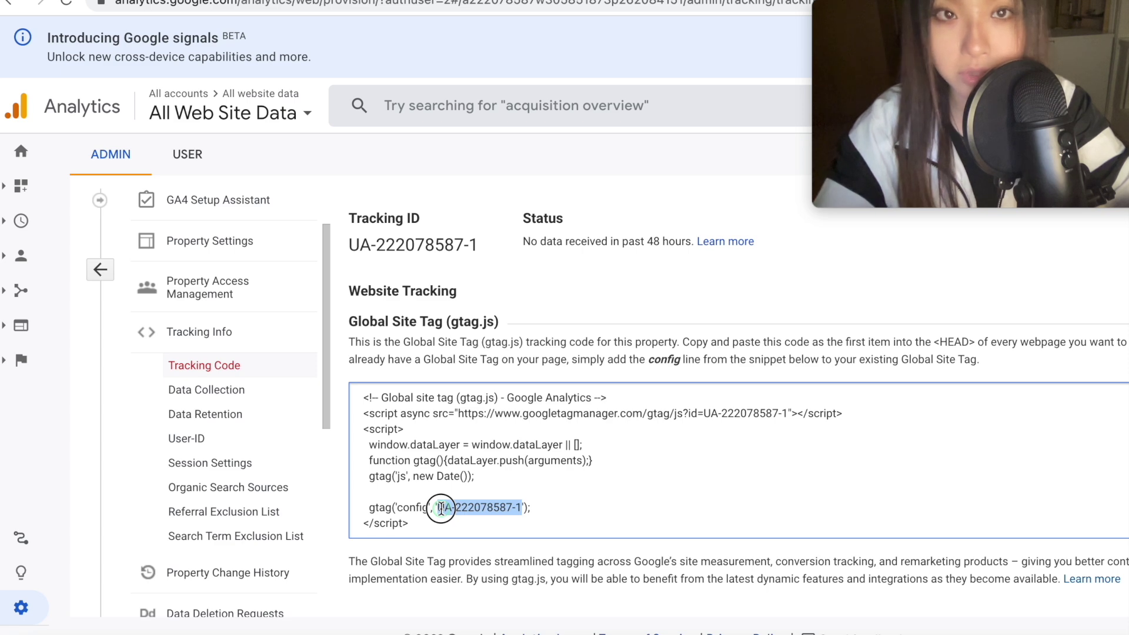
{"action": "left_click", "coordinate": [441, 507]}
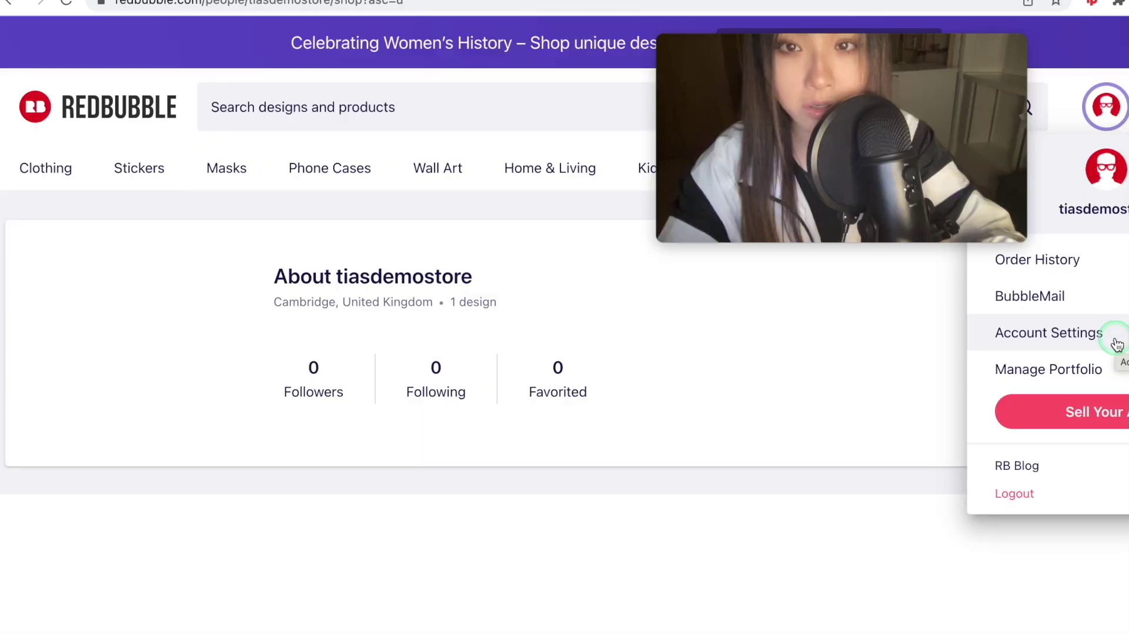
{"action": "left_click", "coordinate": [1109, 334]}
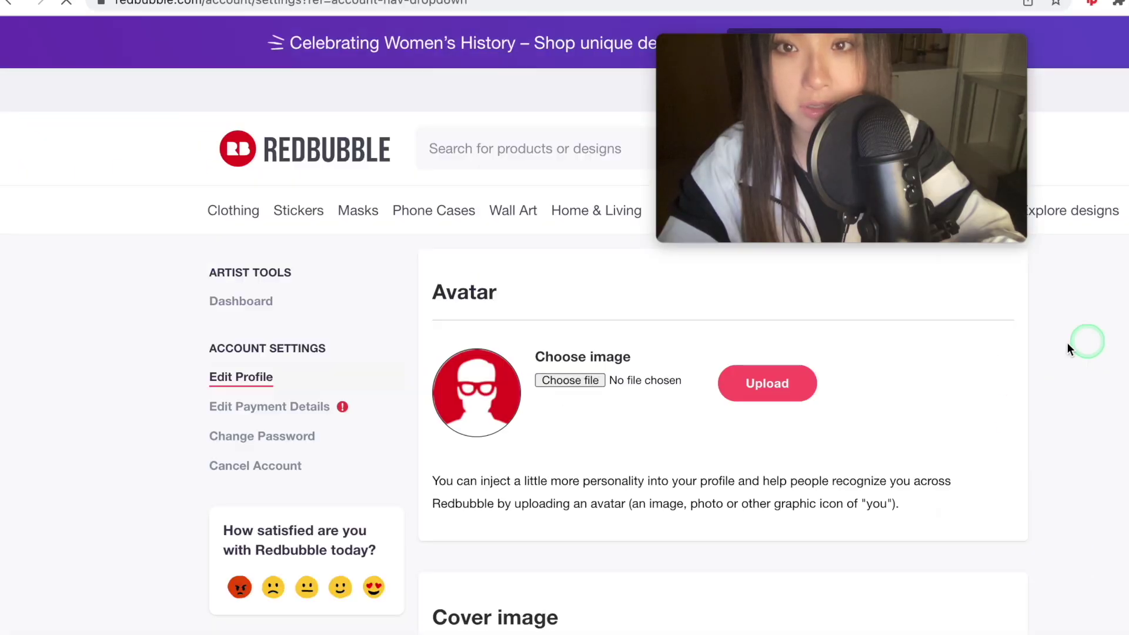
- Paste the UA tracking ID into Redbubble's Google analytics Web Property ID field and save
{"action": "scroll", "coordinate": [236, 322], "scroll_direction": "down", "scroll_amount": 2}
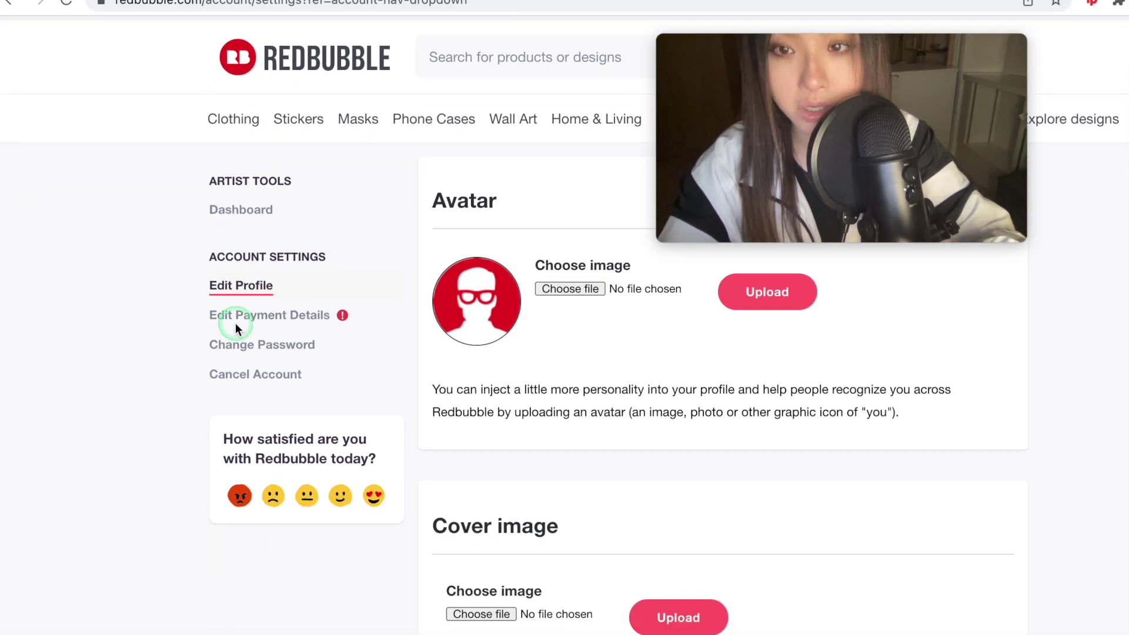
{"action": "left_click", "coordinate": [236, 277]}
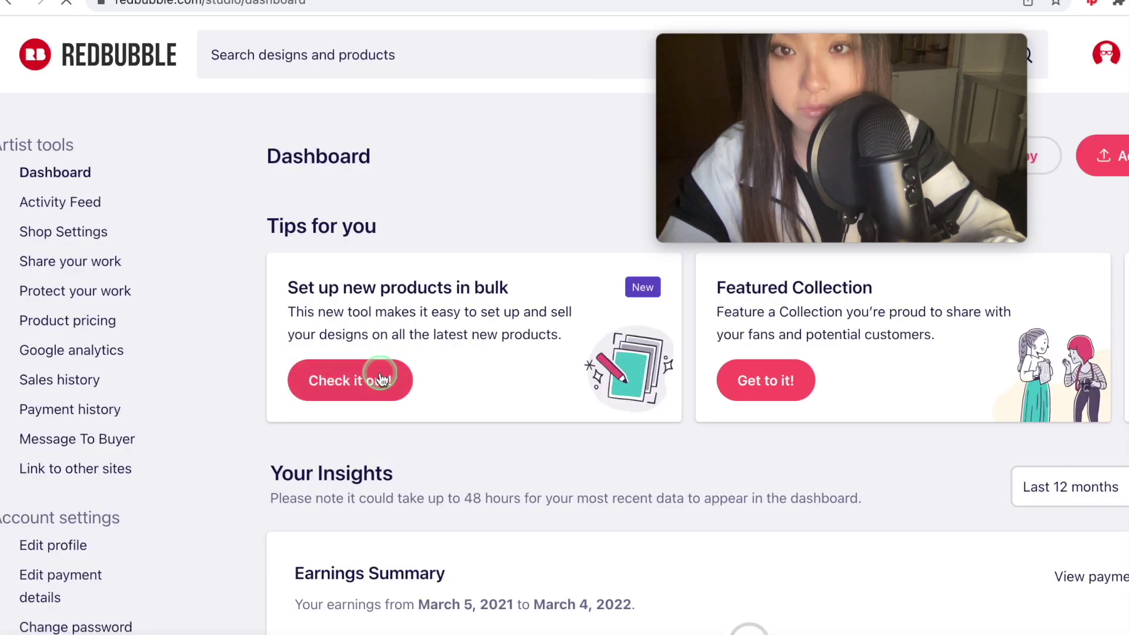
{"action": "left_click", "coordinate": [81, 351]}
{"action": "scroll", "coordinate": [637, 343], "scroll_direction": "down", "scroll_amount": 3}
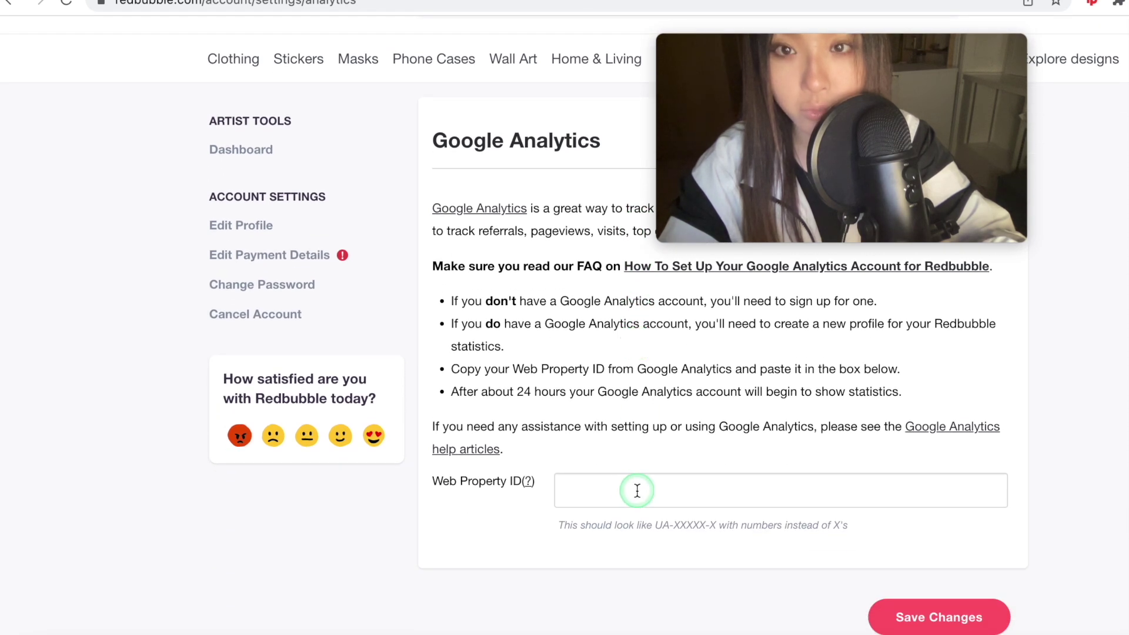
{"action": "left_click", "coordinate": [673, 491]}
{"action": "key", "text": "super+v"}
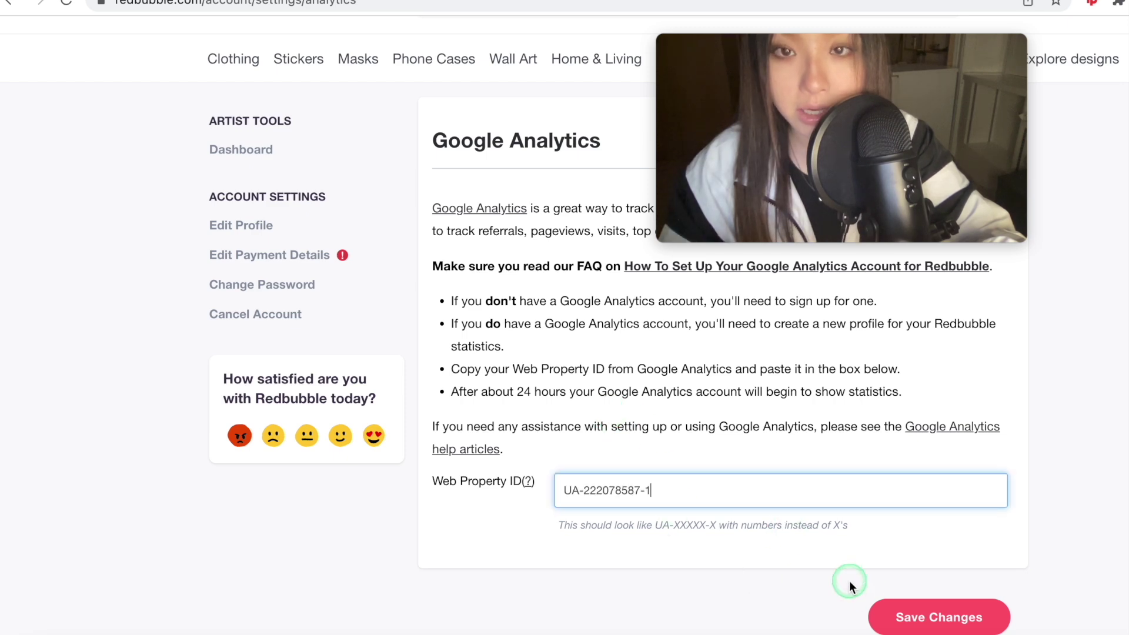
{"action": "scroll", "coordinate": [970, 570], "scroll_direction": "down", "scroll_amount": 1}
{"action": "left_click", "coordinate": [940, 594]}
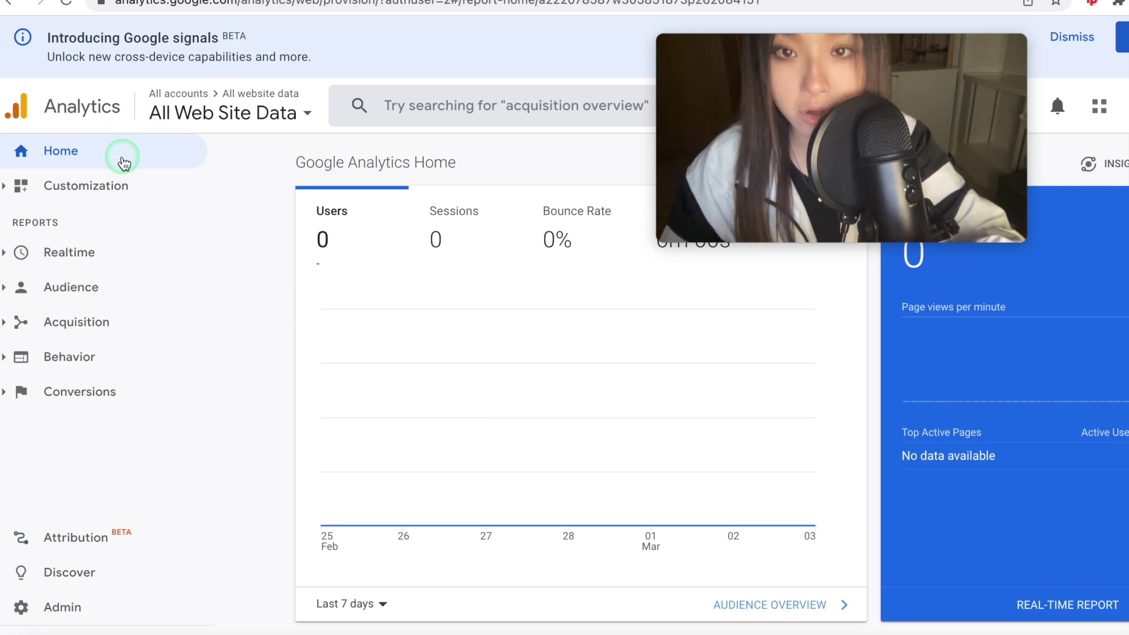
- Review the All Web Site Data Home dashboard showing 0 users before switching to TeePublic's My Sales page
{"action": "mouse_move", "coordinate": [615, 320]}
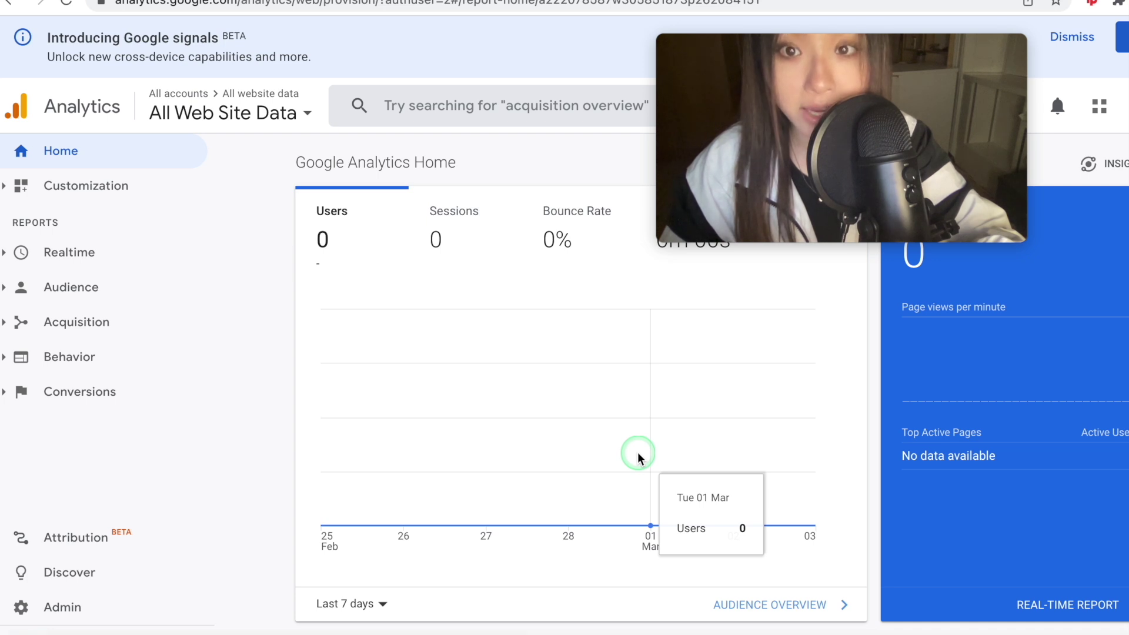
{"action": "scroll", "coordinate": [638, 453], "scroll_direction": "down", "scroll_amount": 4}
{"action": "scroll", "coordinate": [638, 453], "scroll_direction": "up", "scroll_amount": 4}
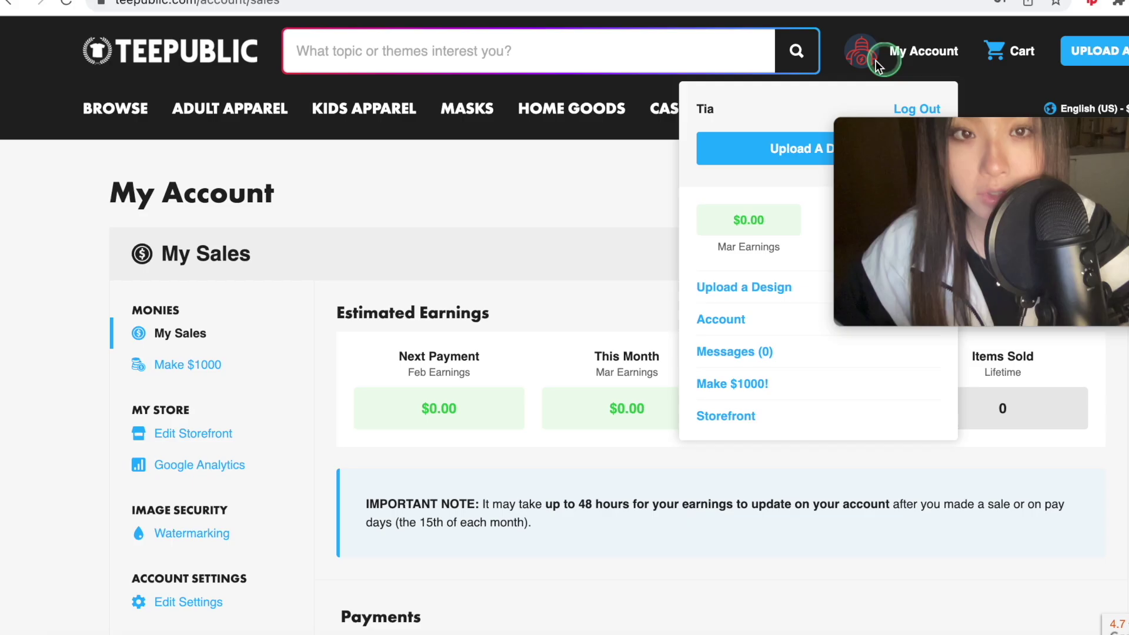
{"action": "mouse_move", "coordinate": [715, 158]}
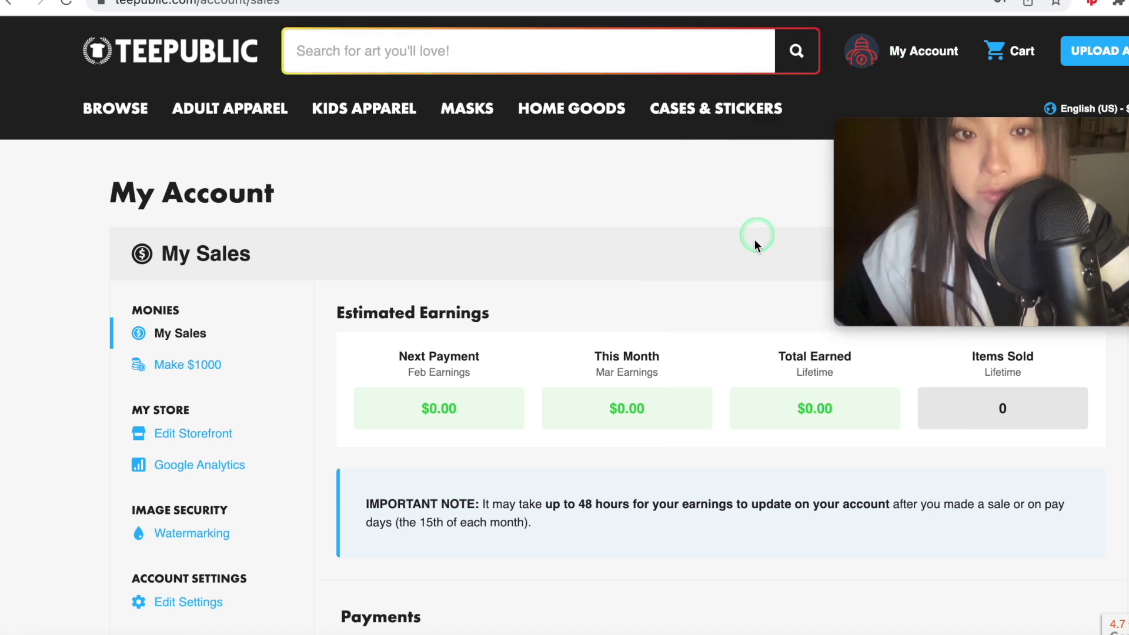
- Open TeePublic's My Store Google Analytics settings and select the Tracking ID field for the UA ID
{"action": "mouse_move", "coordinate": [870, 51]}
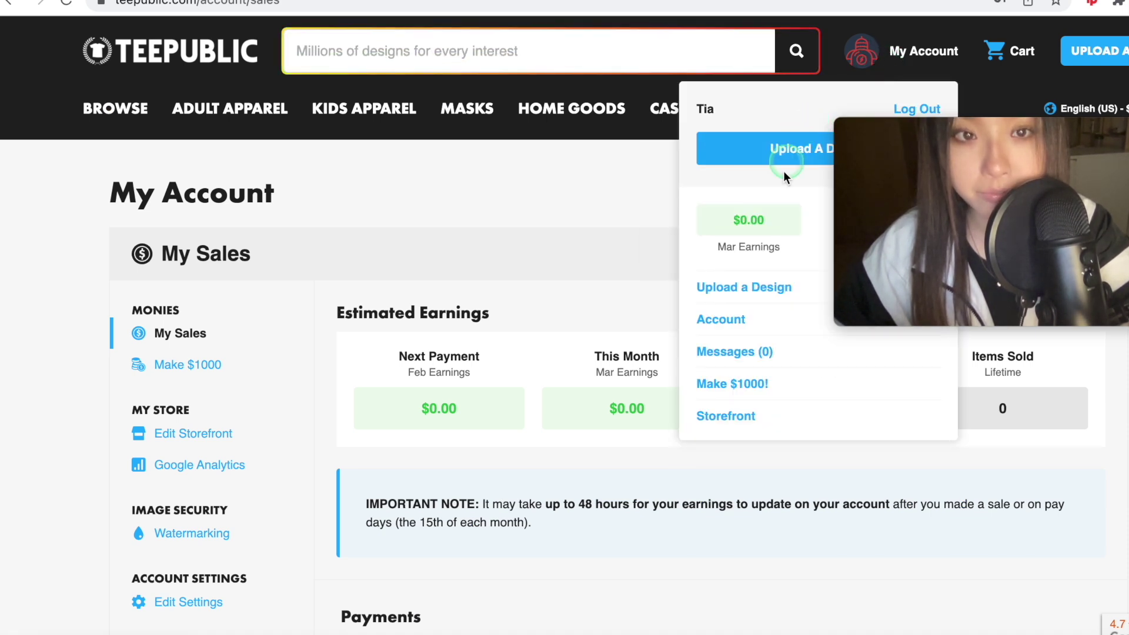
{"action": "left_click", "coordinate": [732, 329]}
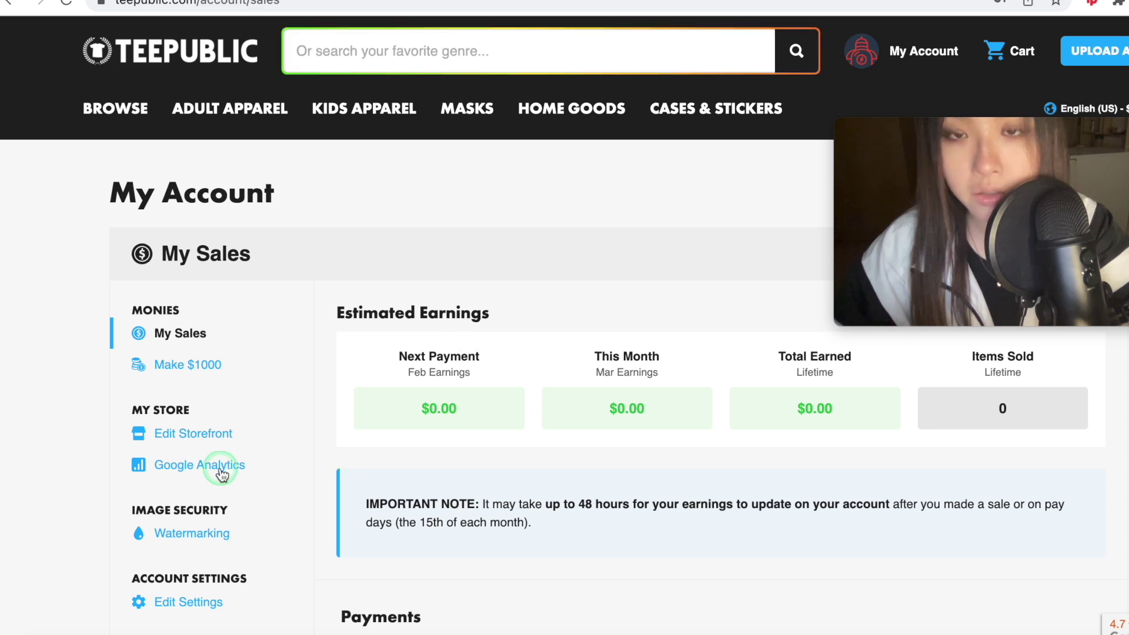
{"action": "left_click", "coordinate": [222, 468]}
{"action": "scroll", "coordinate": [523, 477], "scroll_direction": "down", "scroll_amount": 5}
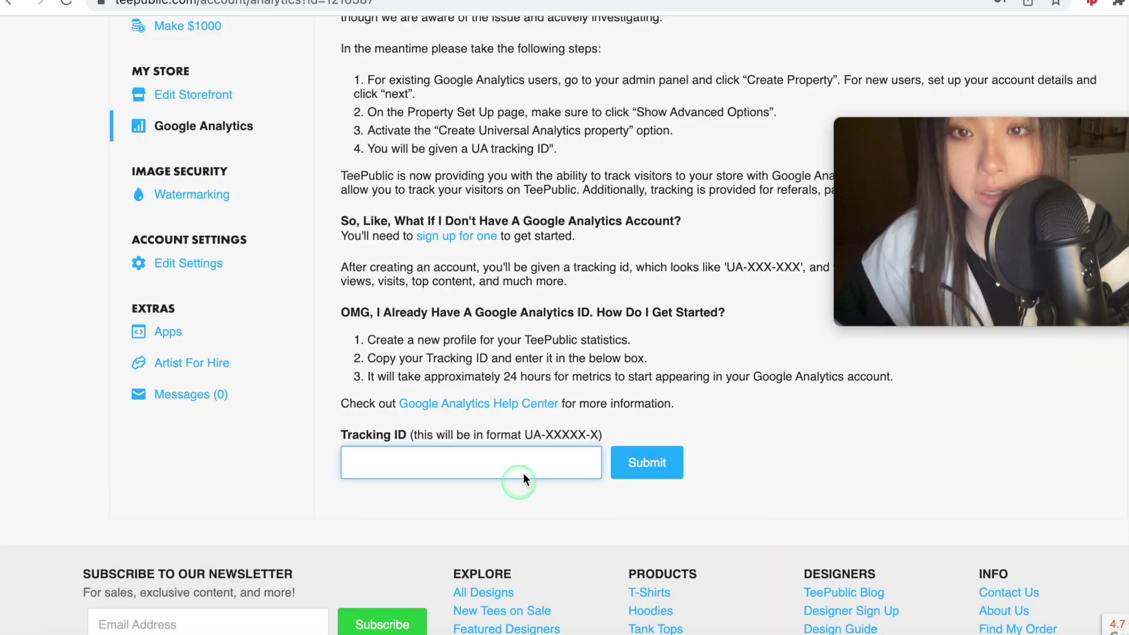
{"action": "left_click", "coordinate": [417, 466]}
{"action": "left_click_drag", "start_coordinate": [525, 434], "coordinate": [598, 440]}
{"action": "left_click", "coordinate": [509, 465]}
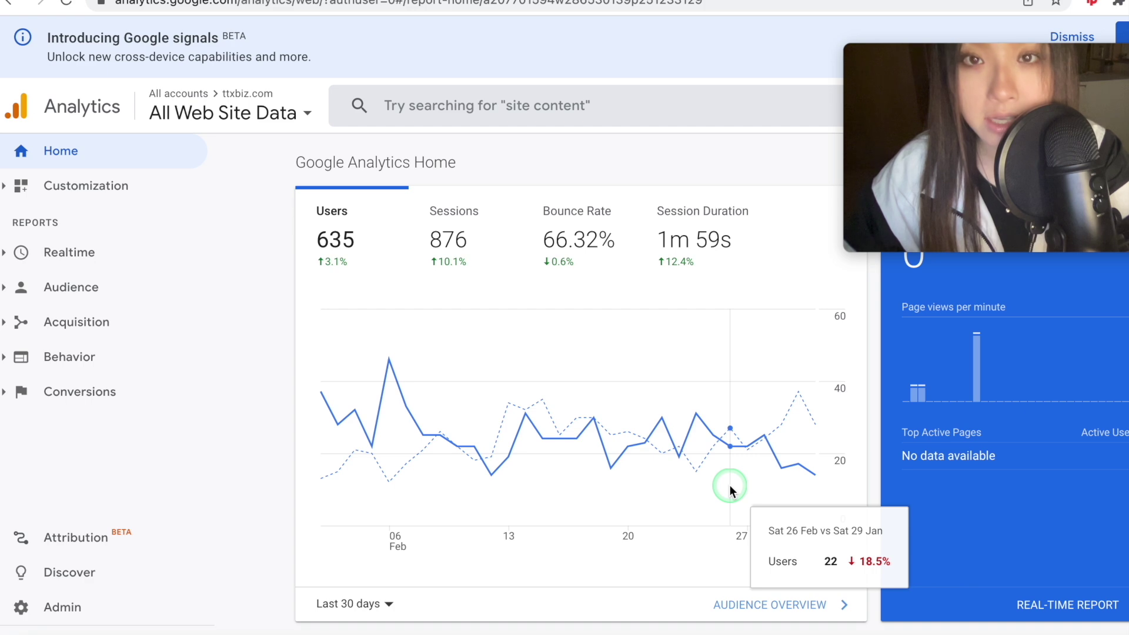
{"action": "scroll", "coordinate": [639, 400], "scroll_direction": "down", "scroll_amount": 13}
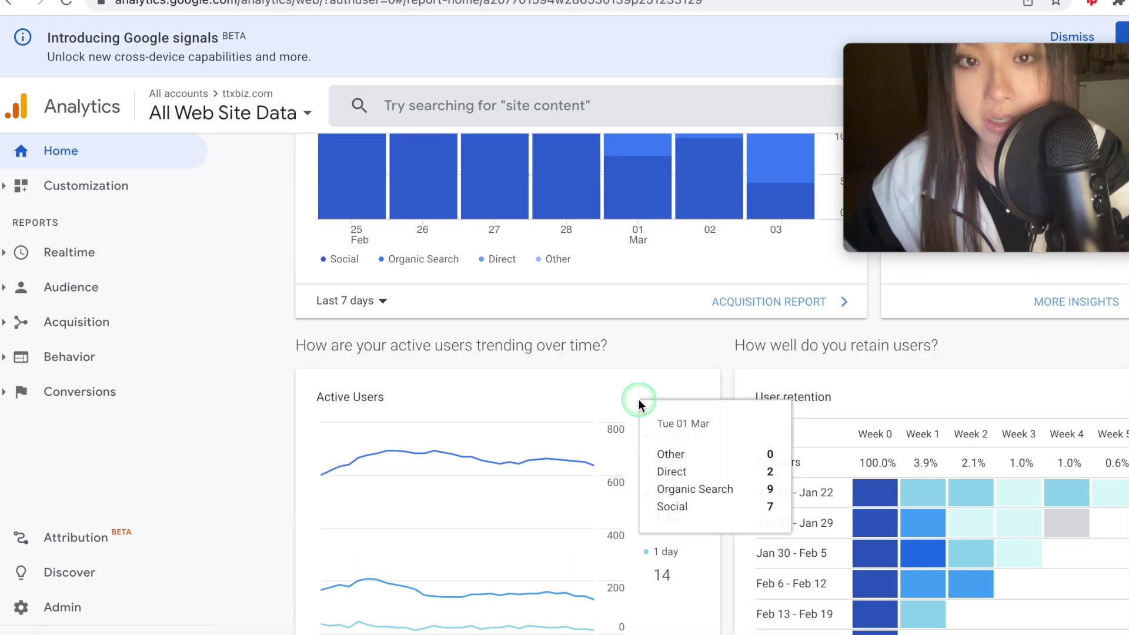
{"action": "scroll", "coordinate": [639, 400], "scroll_direction": "up", "scroll_amount": 12}
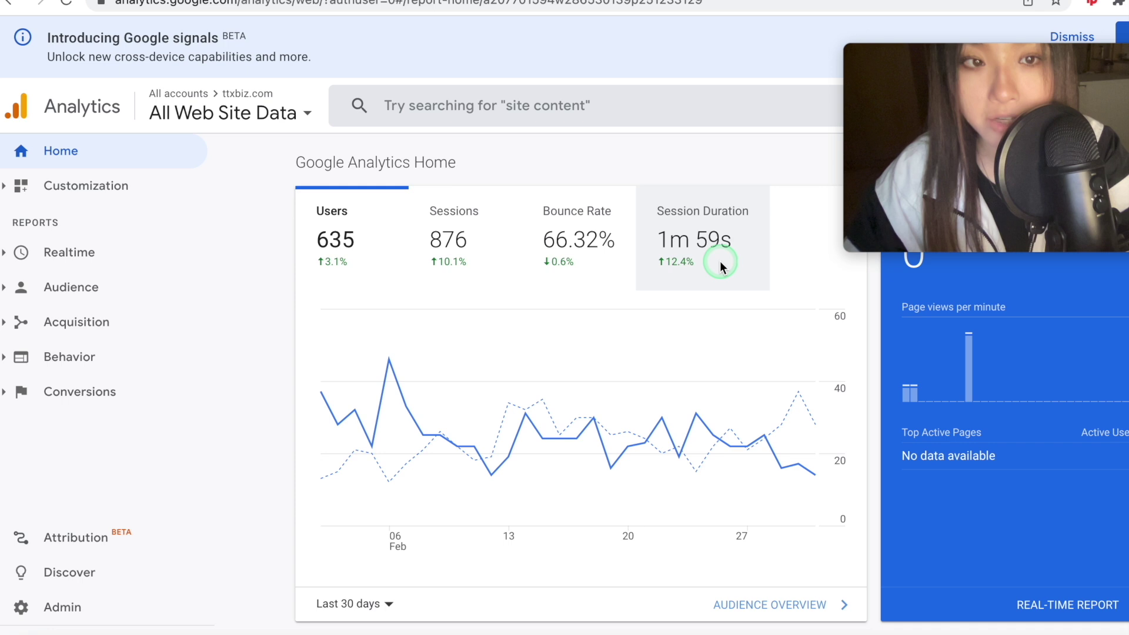
- Review the ttxbiz.com home dashboard's charts and expand the Audience group in the sidebar
{"action": "mouse_move", "coordinate": [980, 372]}
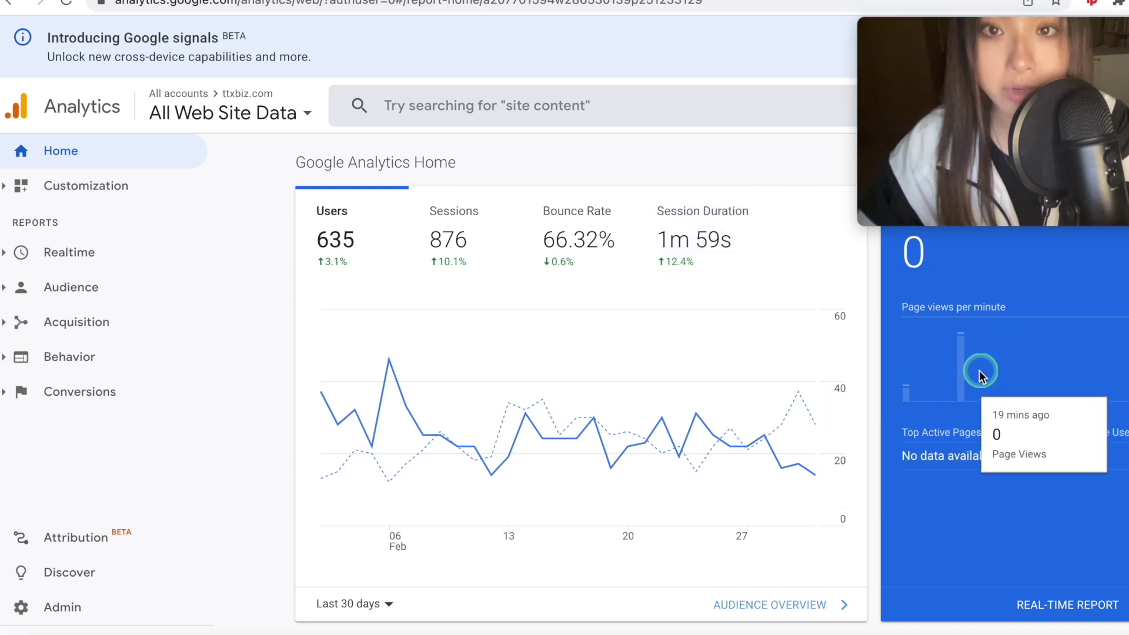
{"action": "scroll", "coordinate": [950, 391], "scroll_direction": "down", "scroll_amount": 7}
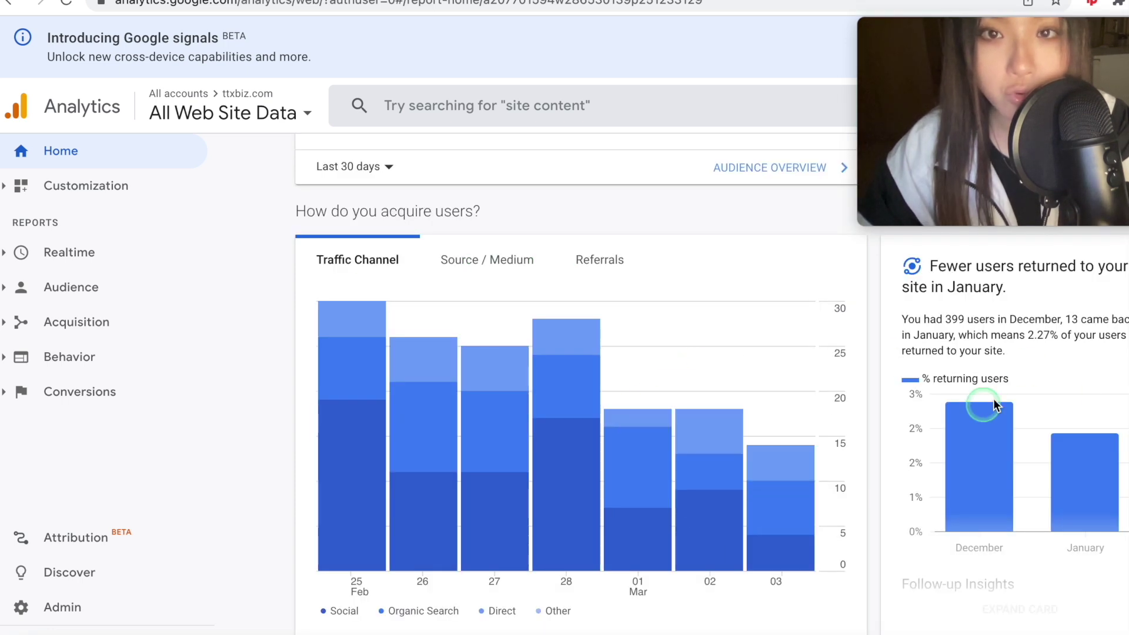
{"action": "scroll", "coordinate": [1108, 415], "scroll_direction": "down", "scroll_amount": 2}
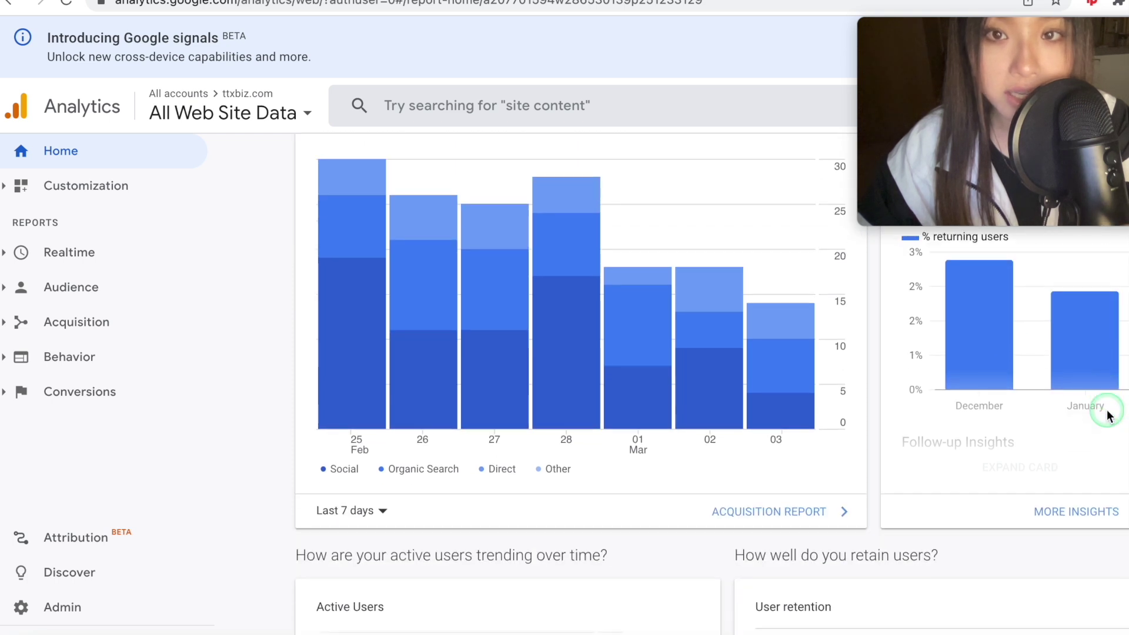
{"action": "scroll", "coordinate": [1108, 415], "scroll_direction": "up", "scroll_amount": 3}
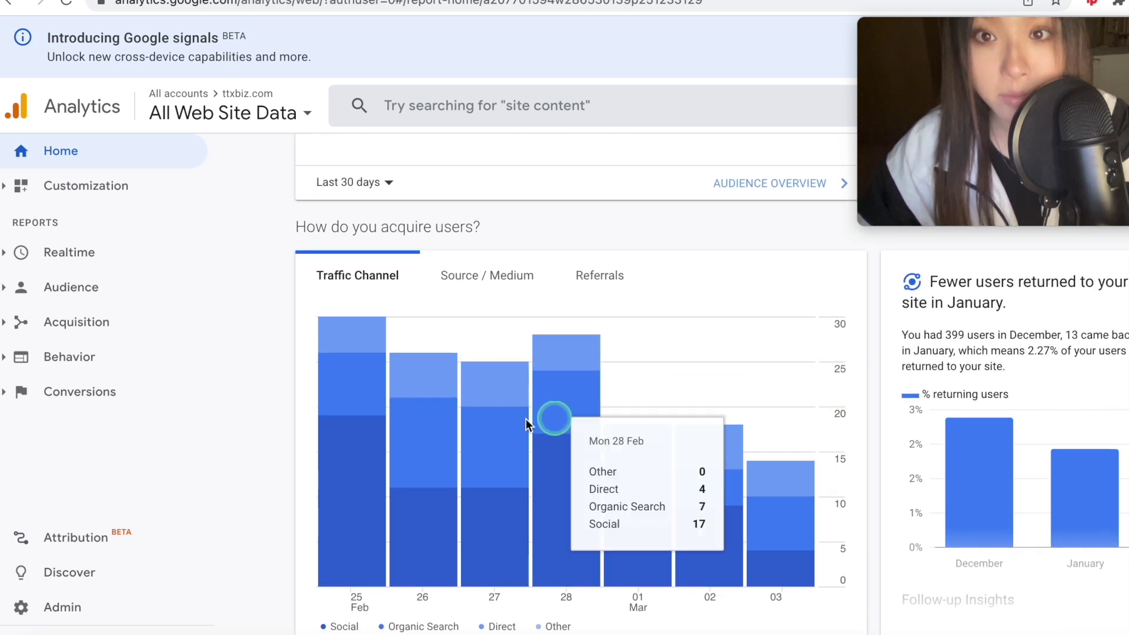
{"action": "mouse_move", "coordinate": [629, 405]}
{"action": "scroll", "coordinate": [629, 405], "scroll_direction": "down", "scroll_amount": 1}
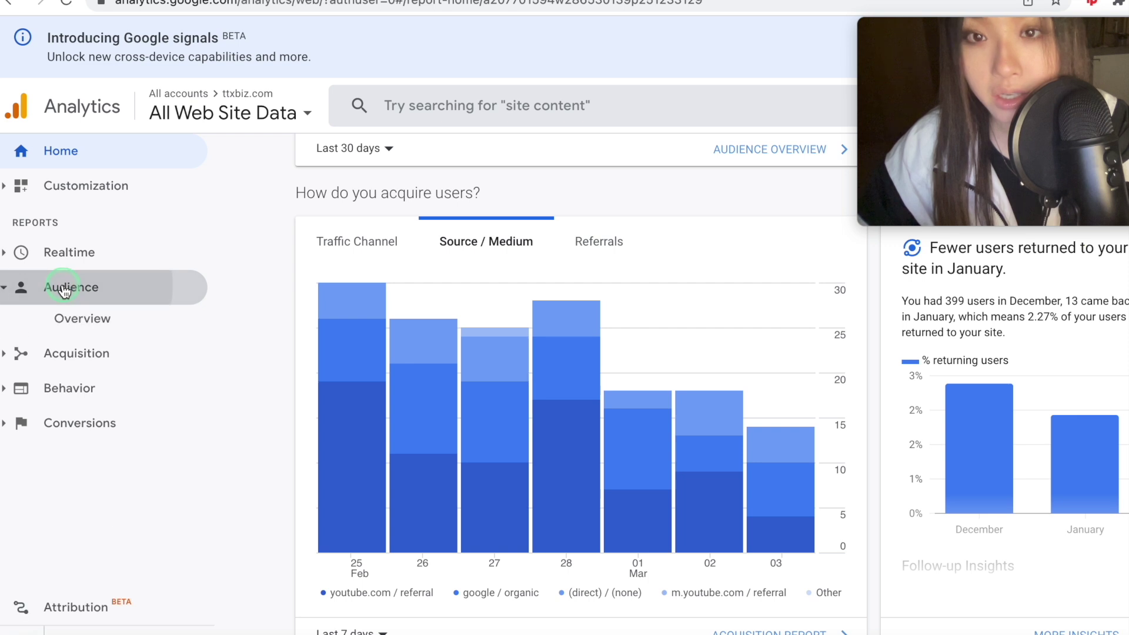
{"action": "left_click", "coordinate": [55, 288]}
{"action": "scroll", "coordinate": [63, 282], "scroll_direction": "down", "scroll_amount": 3}
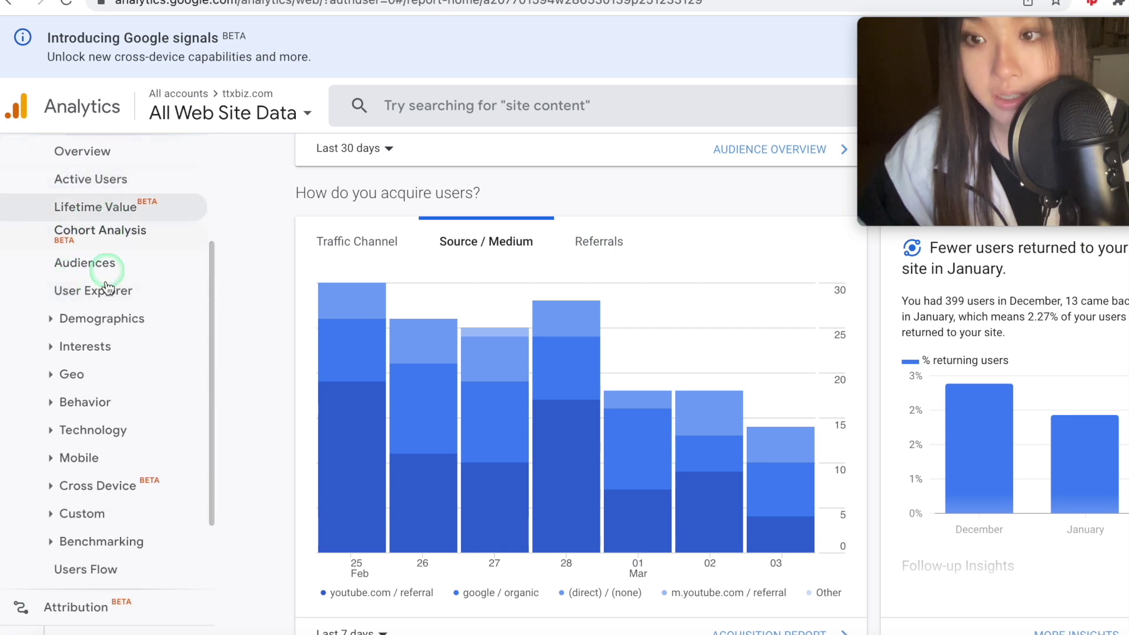
{"action": "scroll", "coordinate": [128, 320], "scroll_direction": "down", "scroll_amount": 2}
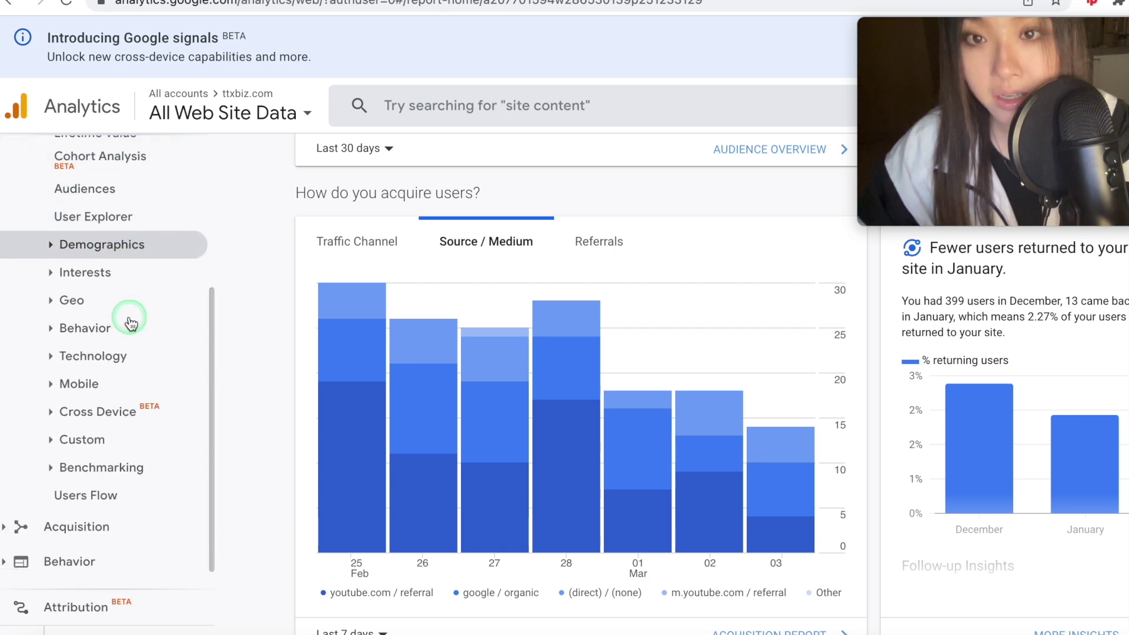
- View the Audience Demographics Age report, then return to the Analytics Home report
{"action": "left_click", "coordinate": [106, 237]}
{"action": "left_click", "coordinate": [102, 295]}
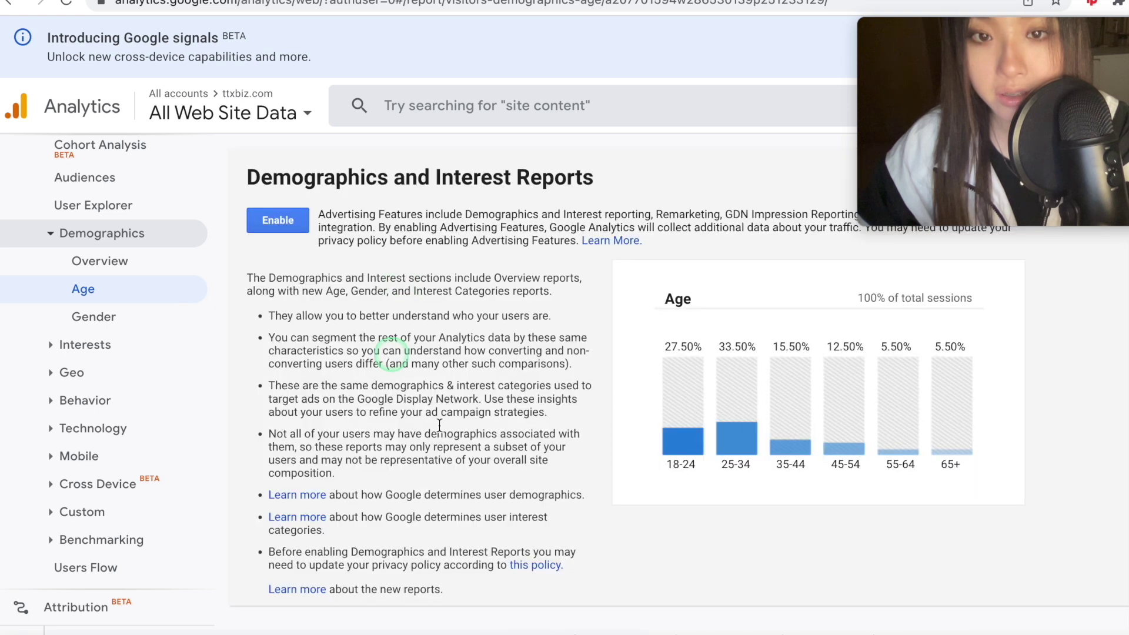
{"action": "left_click", "coordinate": [674, 480]}
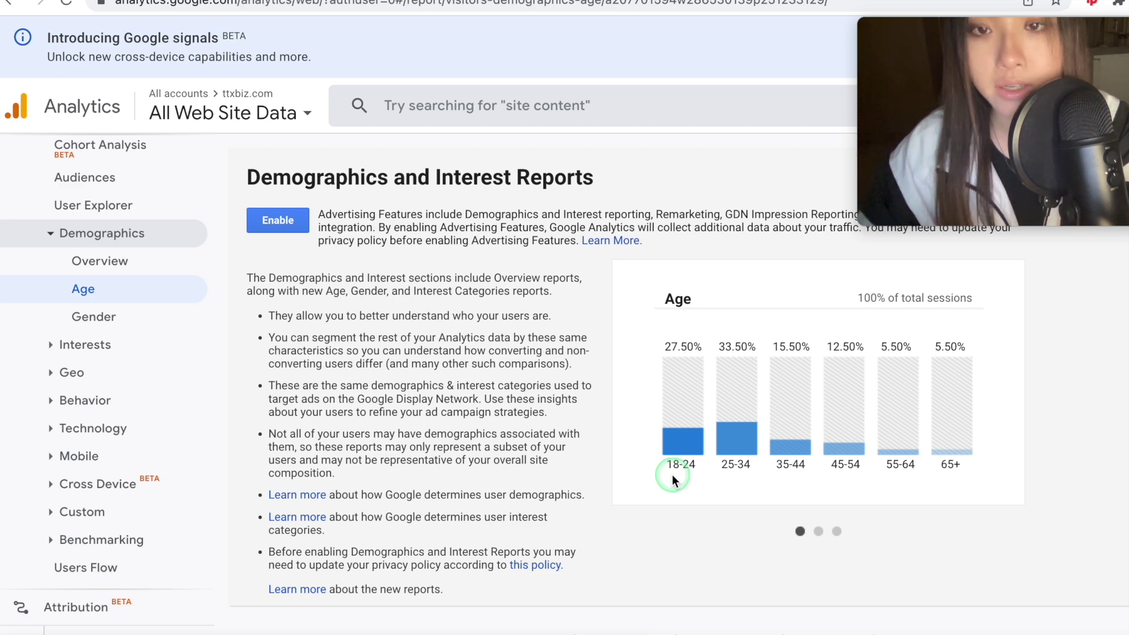
{"action": "scroll", "coordinate": [100, 156], "scroll_direction": "up", "scroll_amount": 4}
{"action": "left_click", "coordinate": [101, 154]}
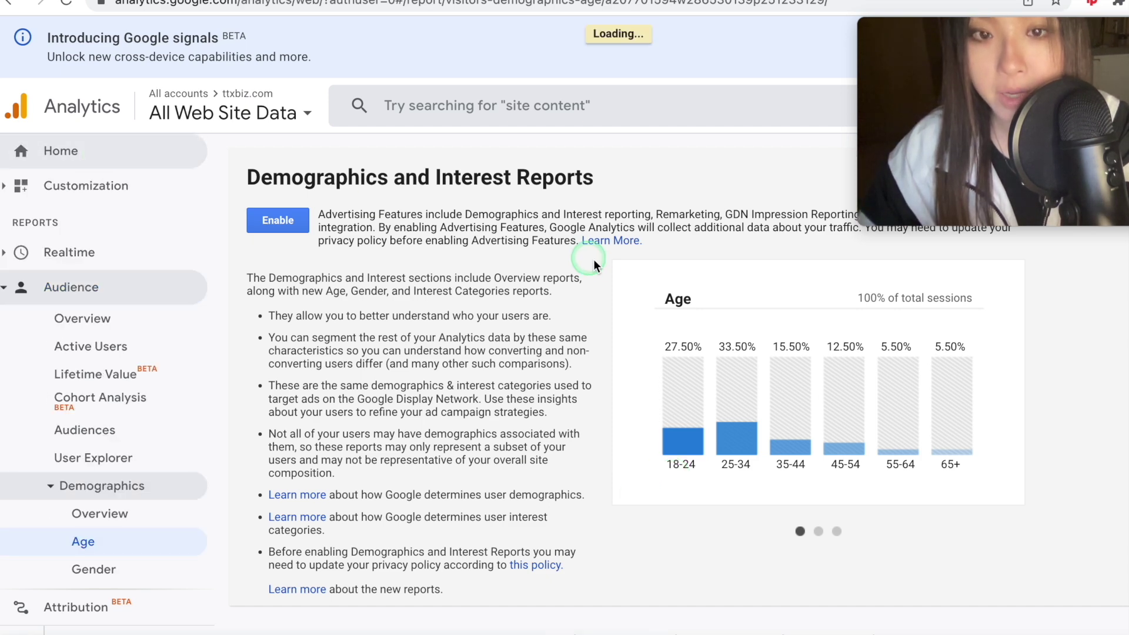
- Switch the home top-pages card to Last 90 days and open the full Pages report
{"action": "scroll", "coordinate": [643, 283], "scroll_direction": "down", "scroll_amount": 15}
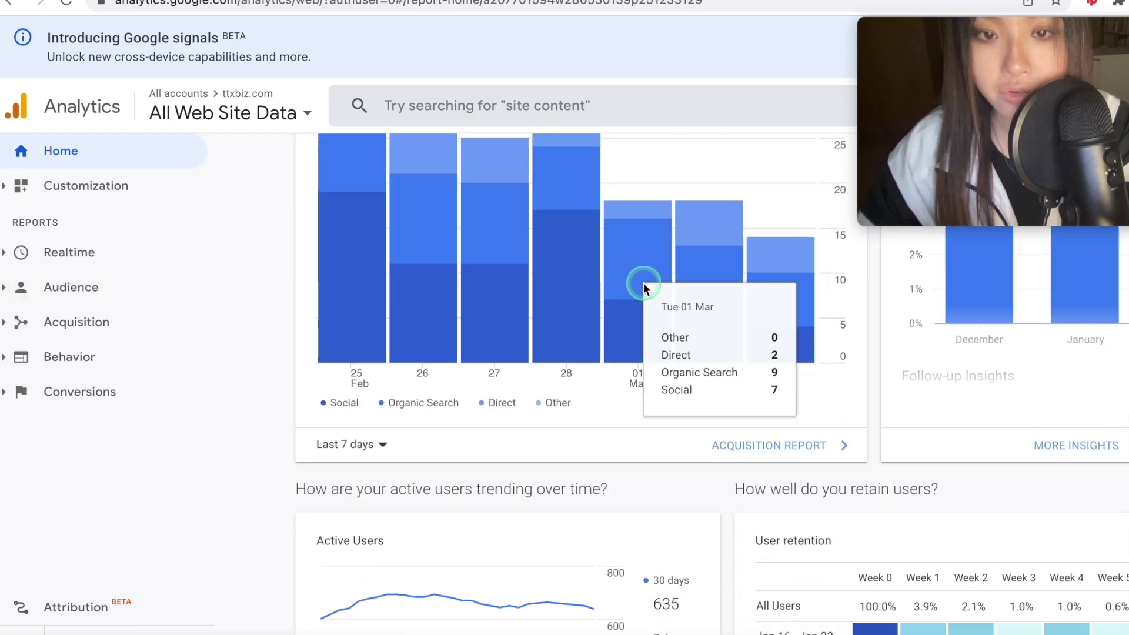
{"action": "scroll", "coordinate": [643, 283], "scroll_direction": "down", "scroll_amount": 8}
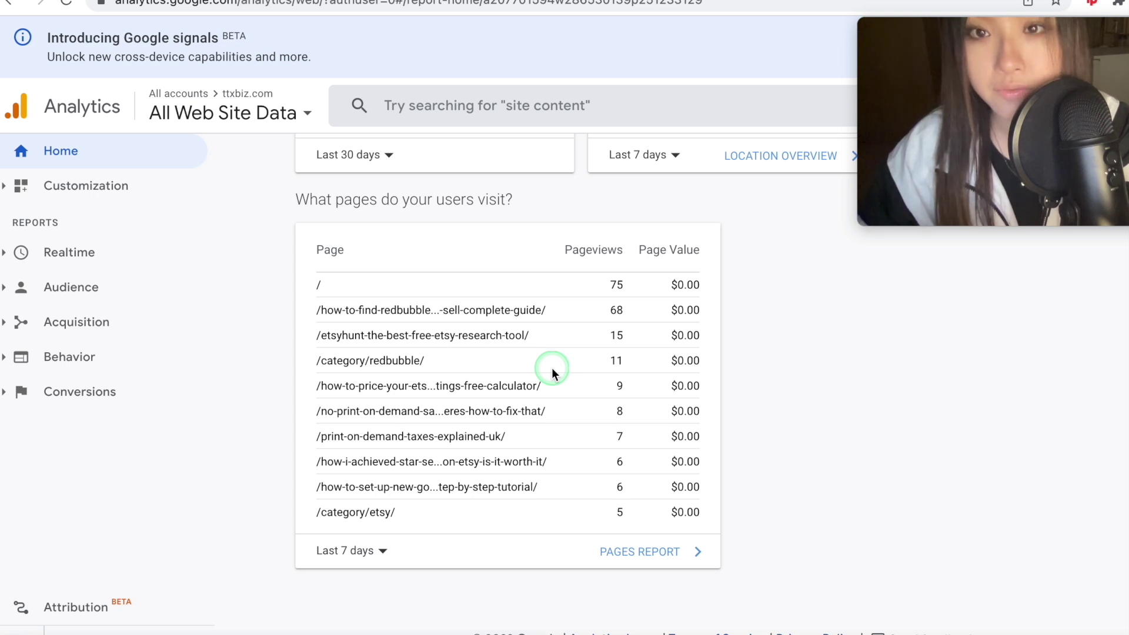
{"action": "left_click", "coordinate": [357, 545]}
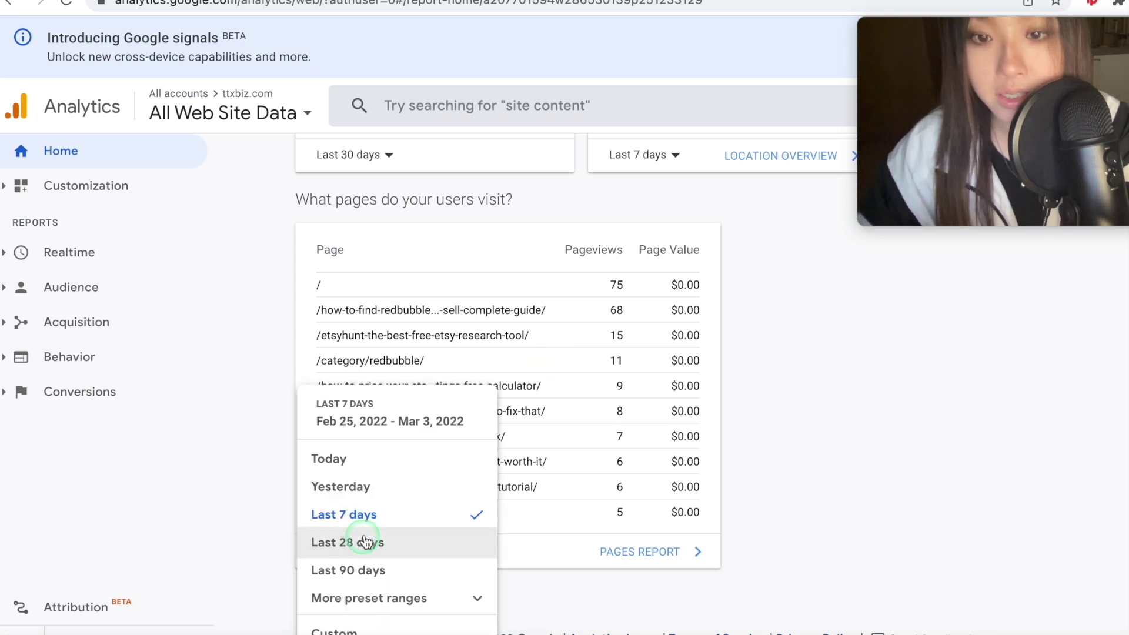
{"action": "left_click", "coordinate": [396, 565]}
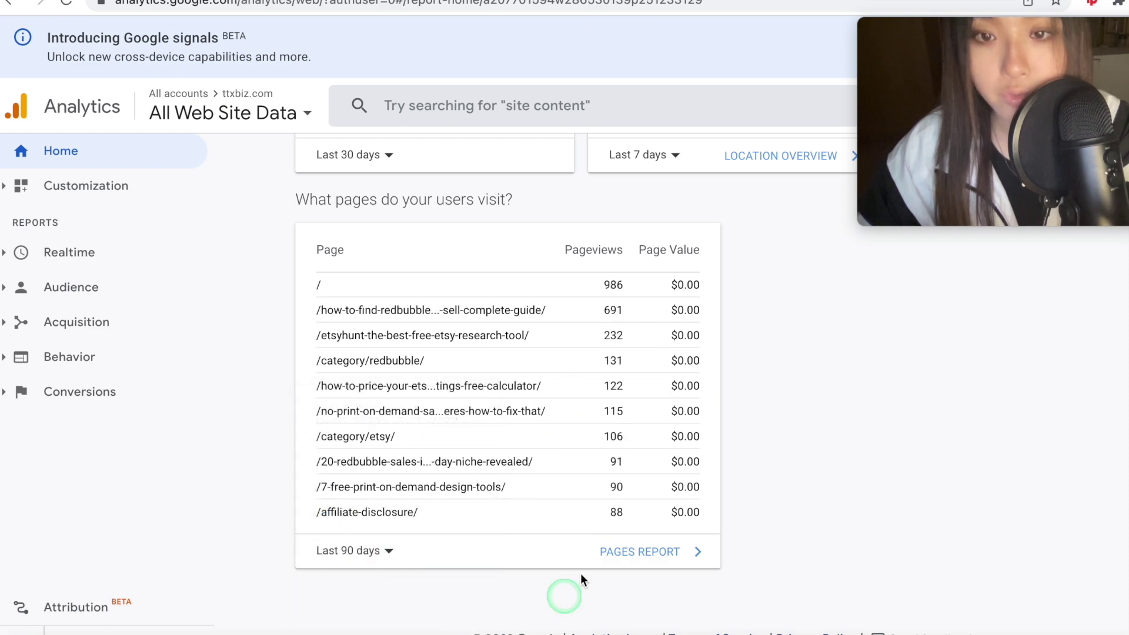
{"action": "left_click", "coordinate": [691, 569]}
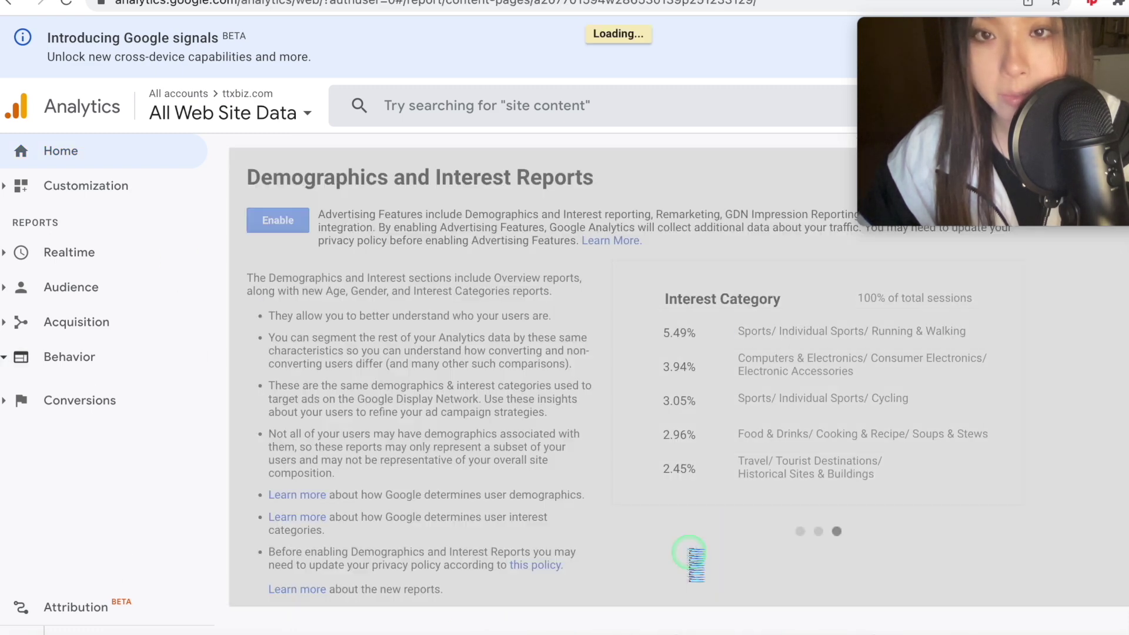